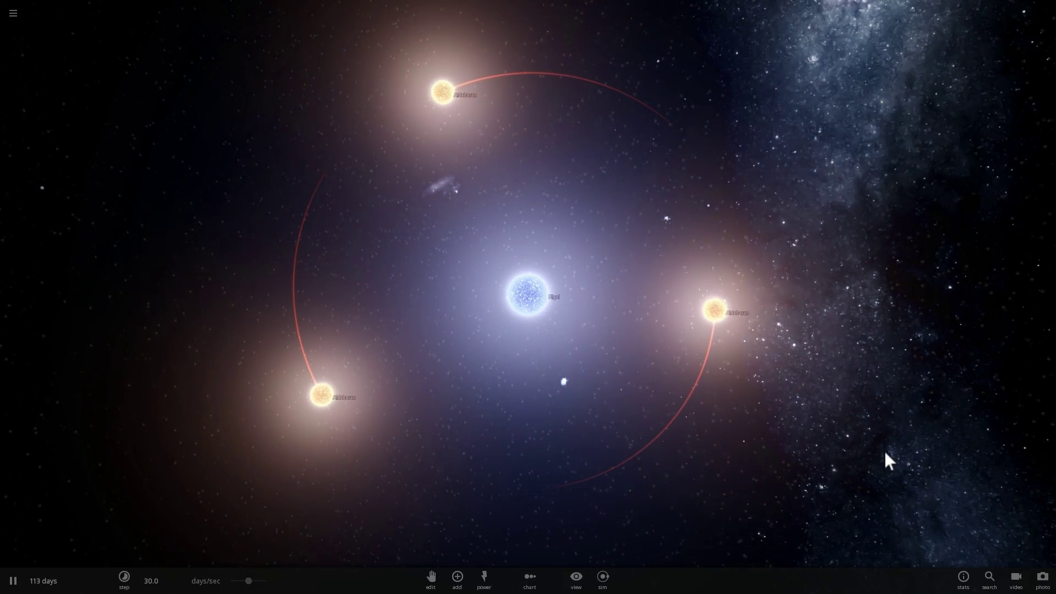
Step: Orbit the camera around the three orange stars circling the blue star, then raise the speed to 3.45 months/sec
right_click_drag(884, 452, 853, 432)
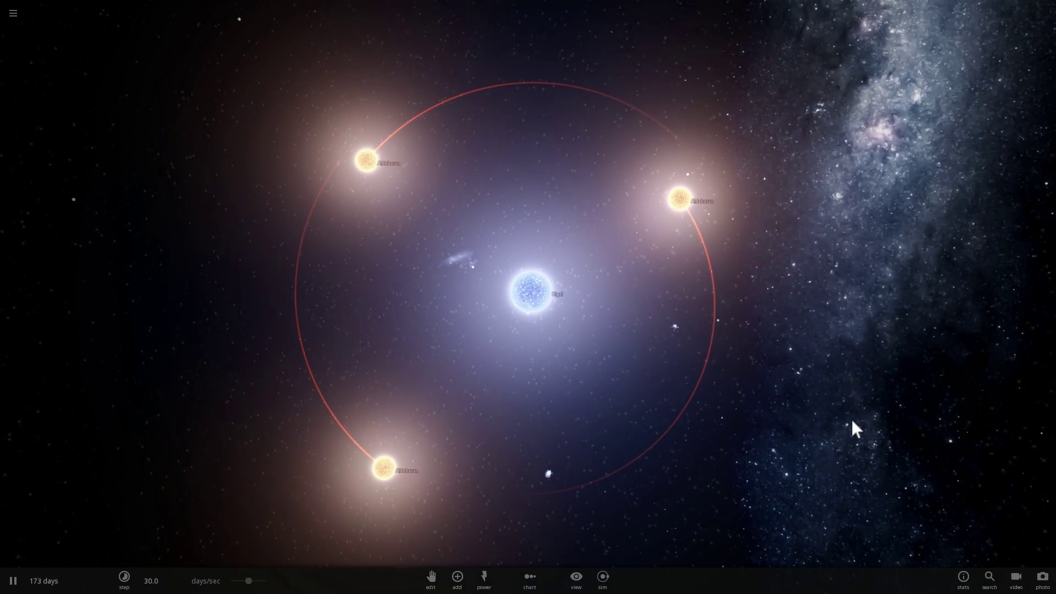
key("space")
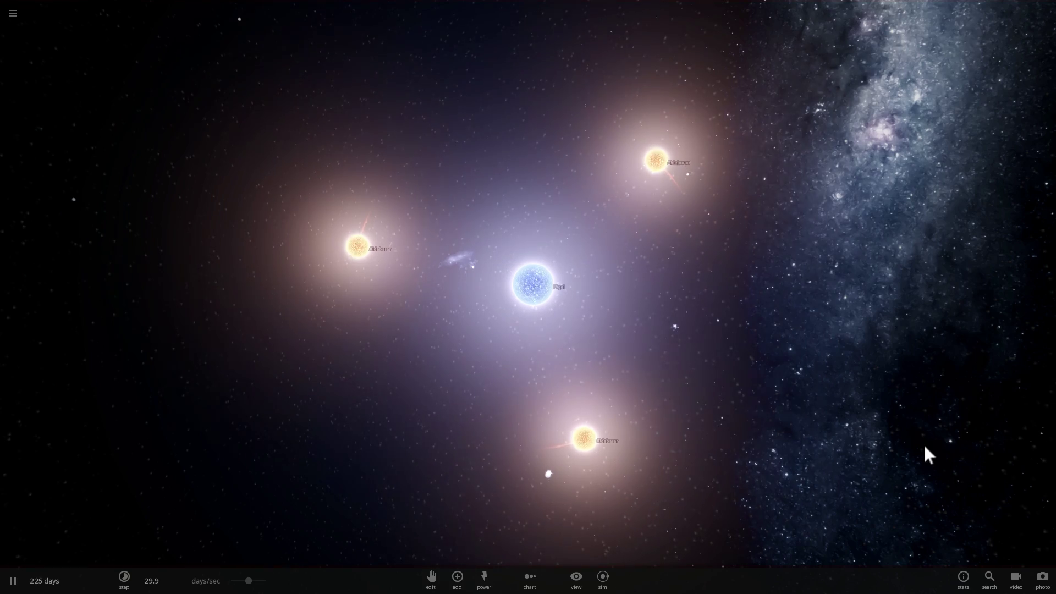
left_click_drag(923, 444, 909, 432)
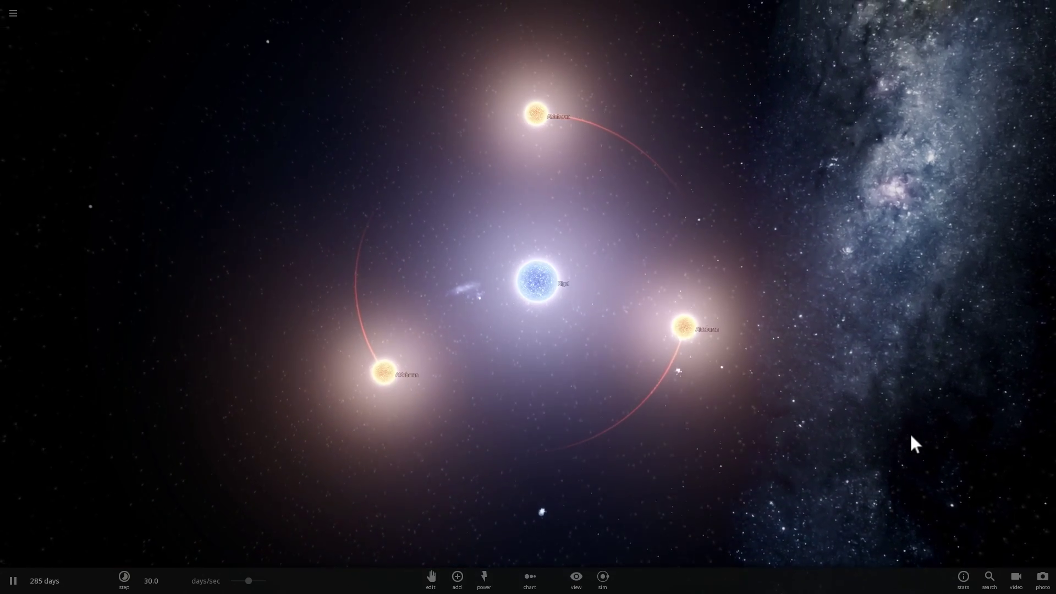
right_click_drag(911, 435, 907, 433)
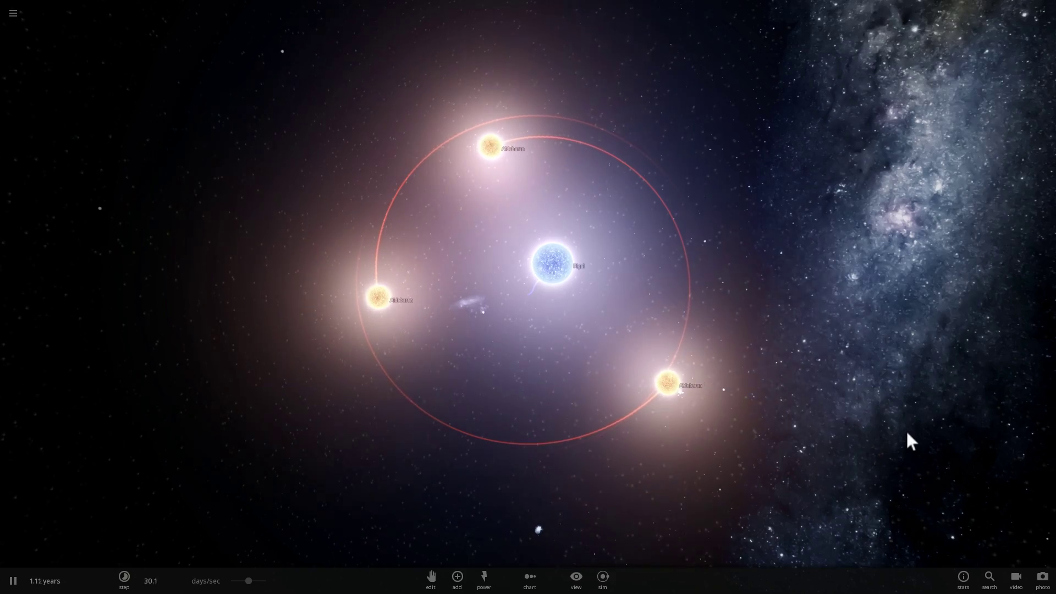
left_click_drag(906, 432, 810, 410)
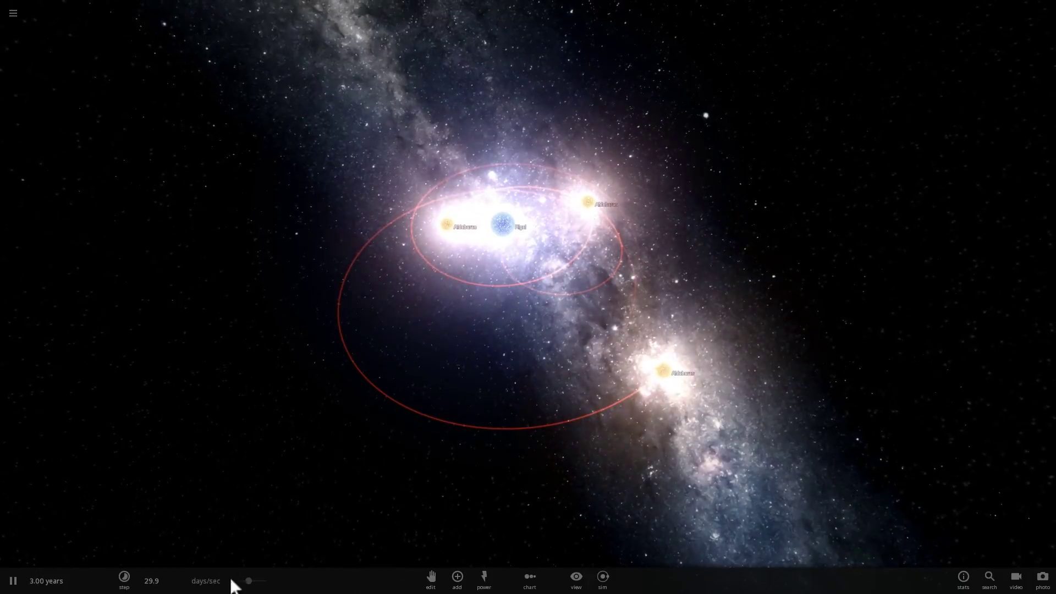
left_click_drag(248, 583, 267, 587)
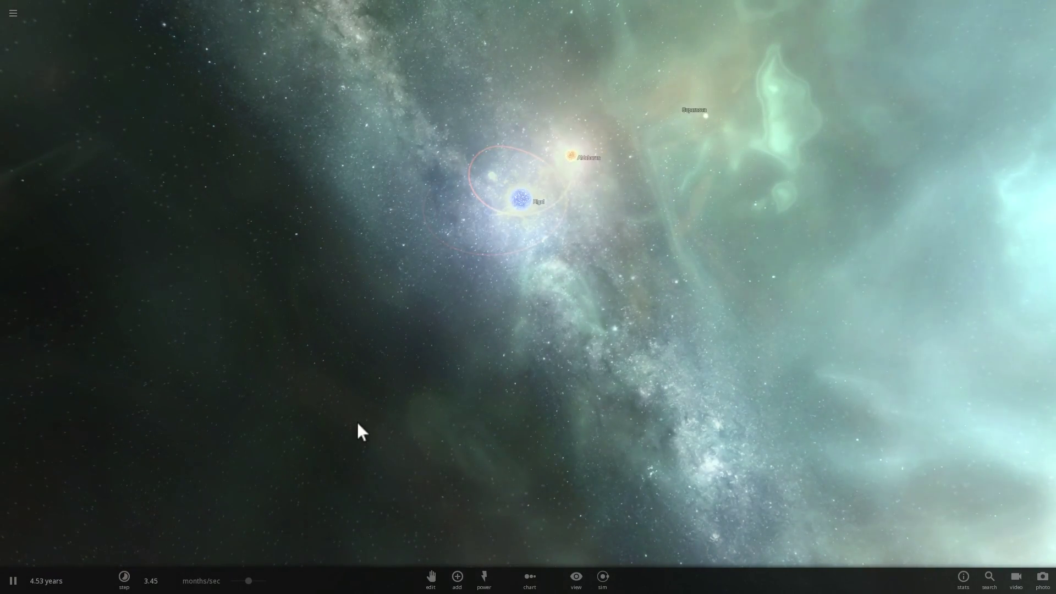
Step: Load a new empty simulation and place the TRAPPIST-1 star from the Stars catalogue
left_click(14, 13)
left_click(52, 140)
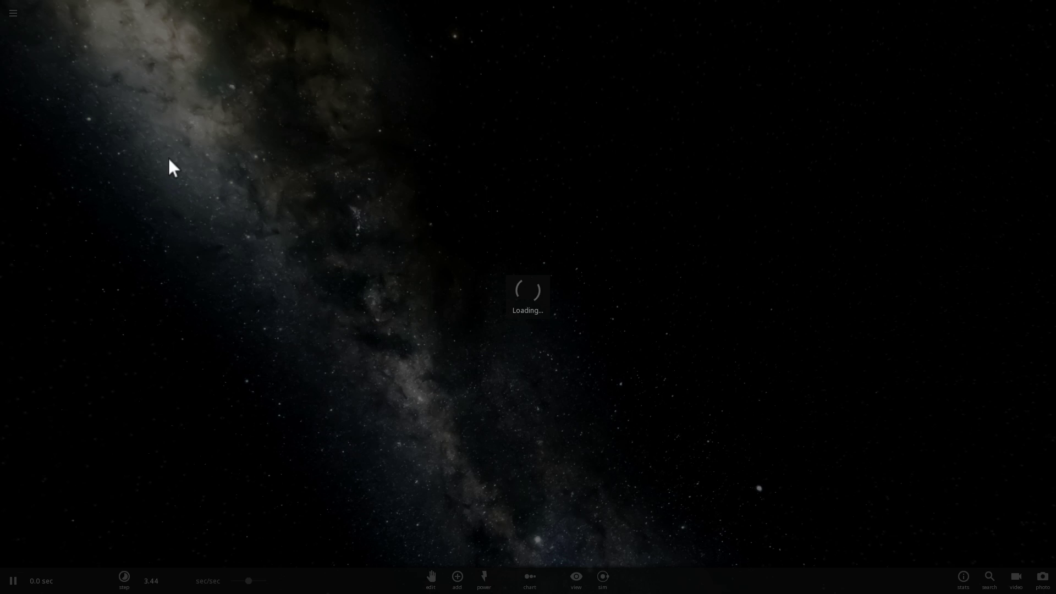
left_click(457, 576)
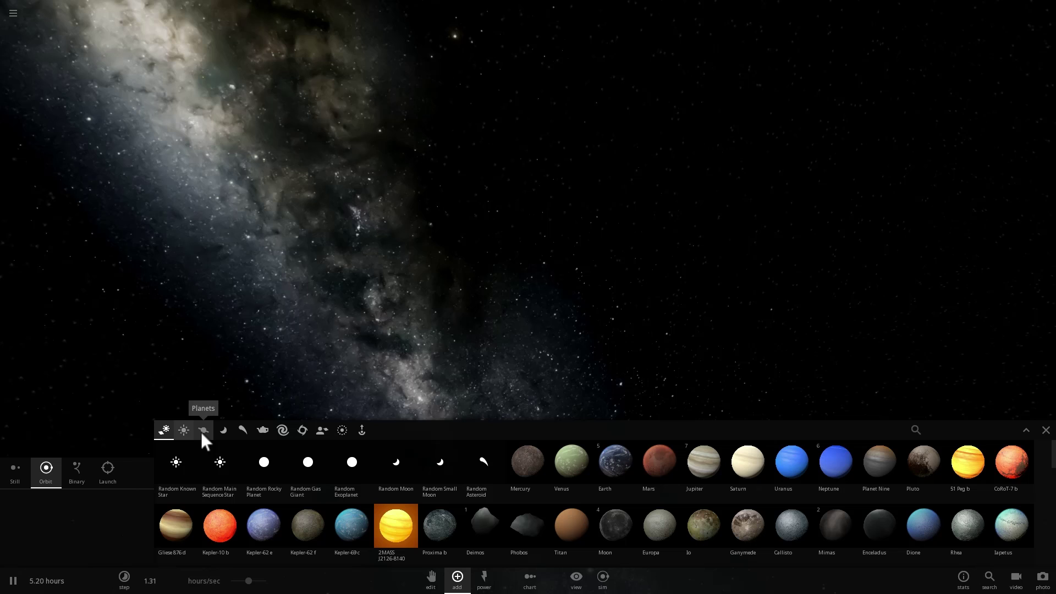
left_click(184, 430)
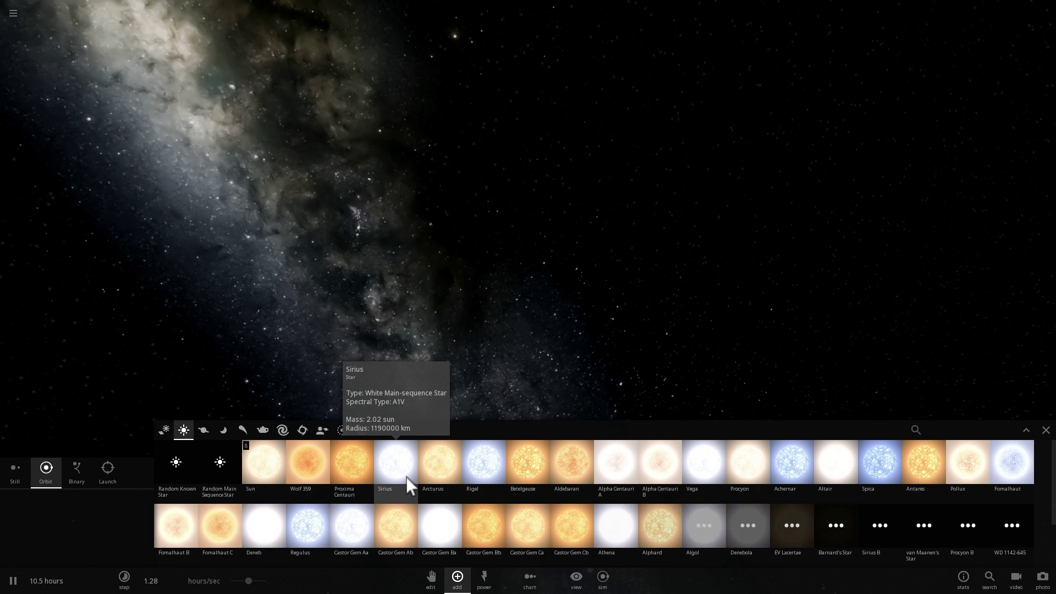
scroll(440, 475, "down", 1)
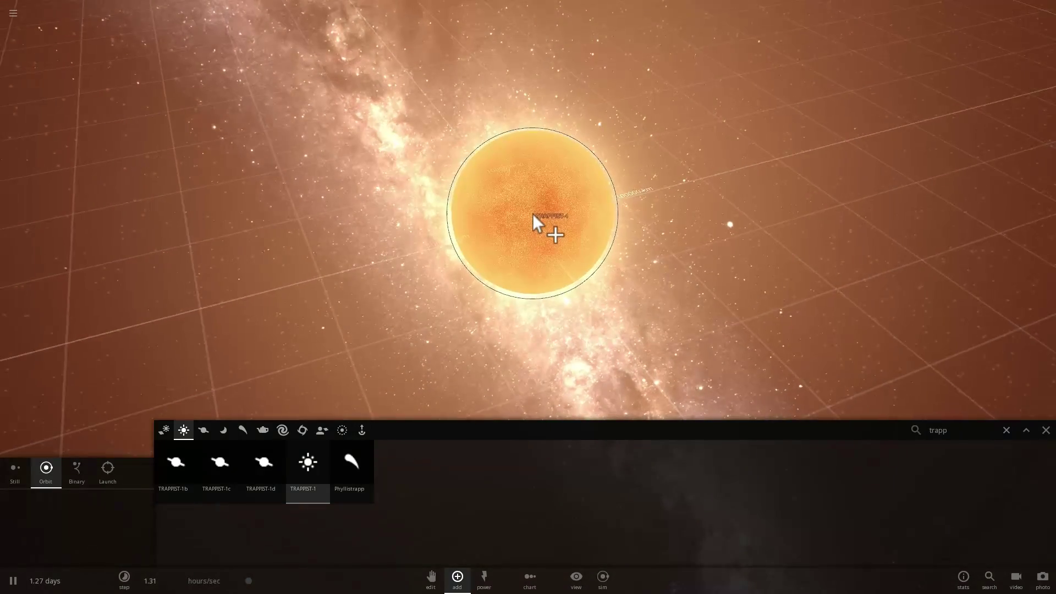
left_click(533, 214)
Step: Show the Planets catalogue with the search cleared so every planet is listed
scroll(385, 217, "down", 5)
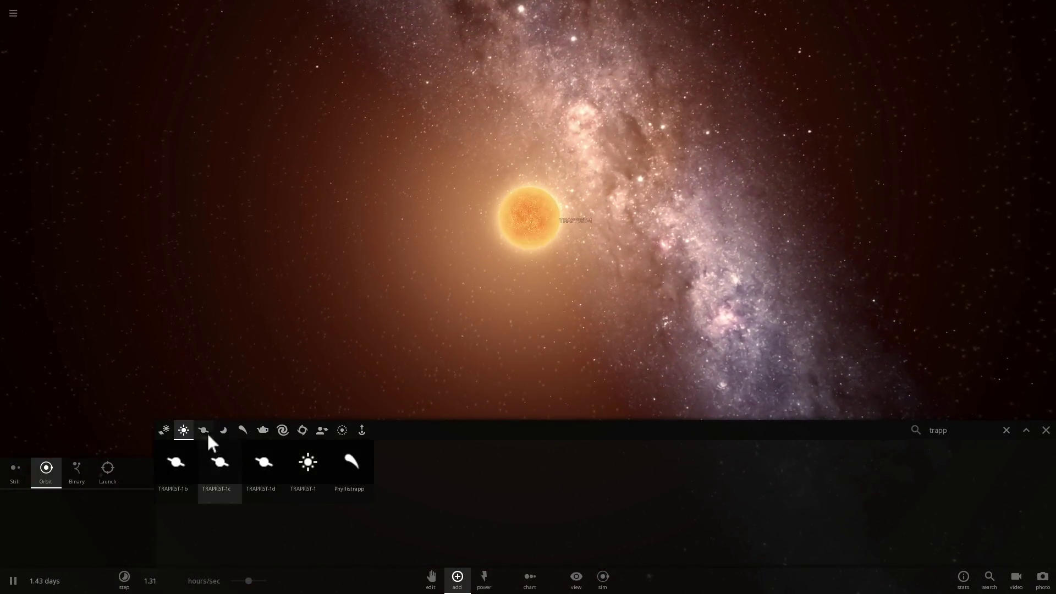
left_click(207, 427)
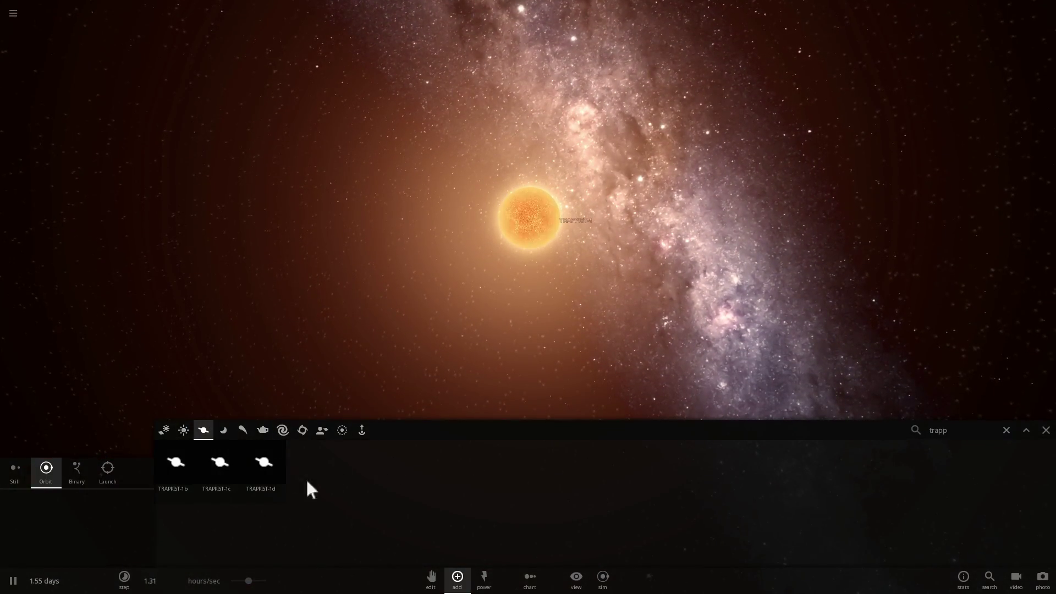
left_click(1006, 430)
Step: Pick Jupiter as the object to add and tilt the view to look down on TRAPPIST-1
left_click(499, 476)
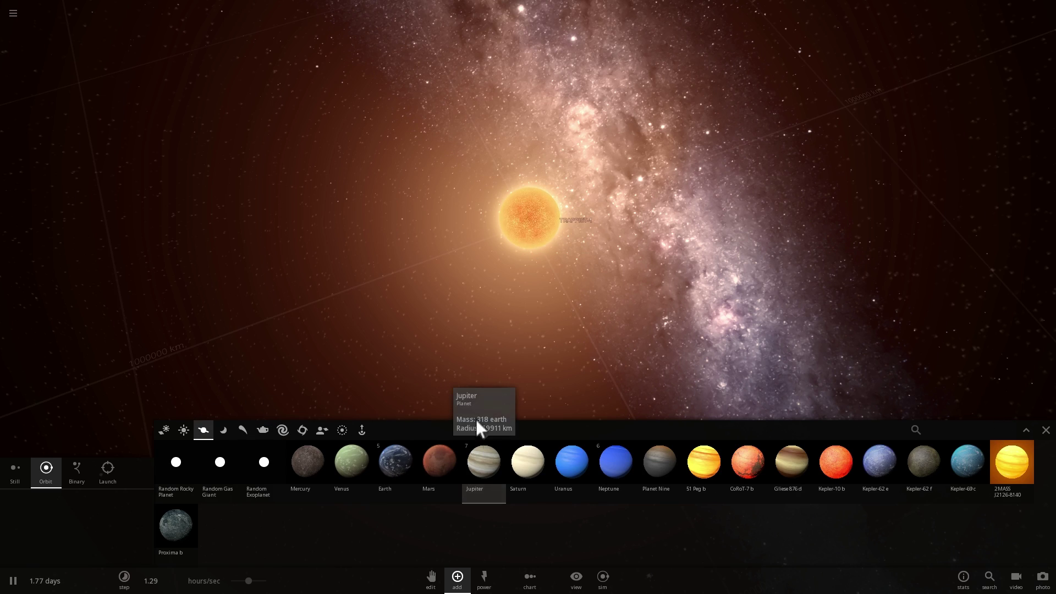
right_click_drag(467, 374, 406, 331)
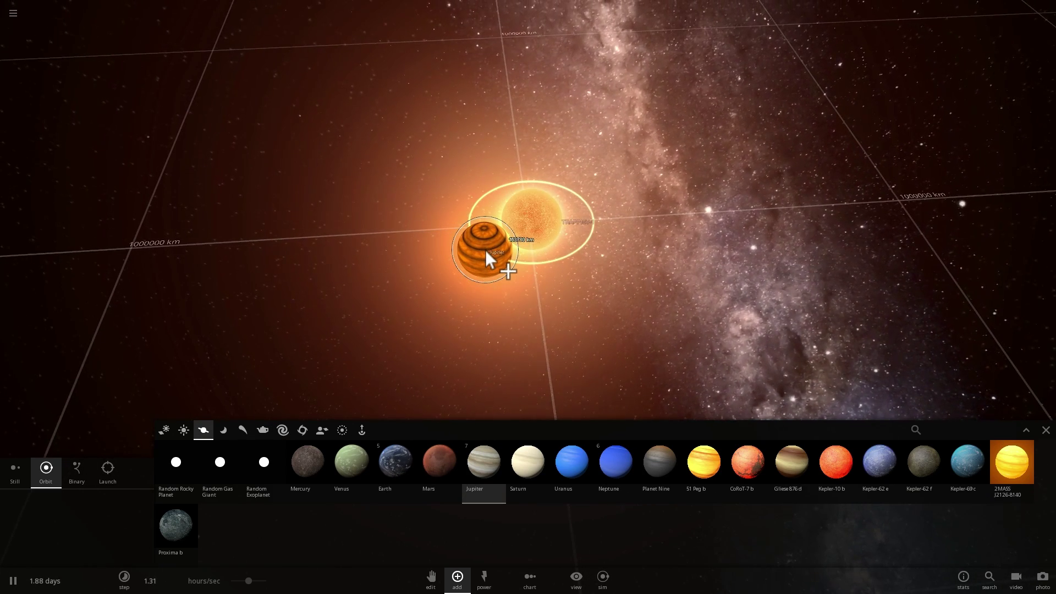
right_click_drag(474, 256, 424, 360)
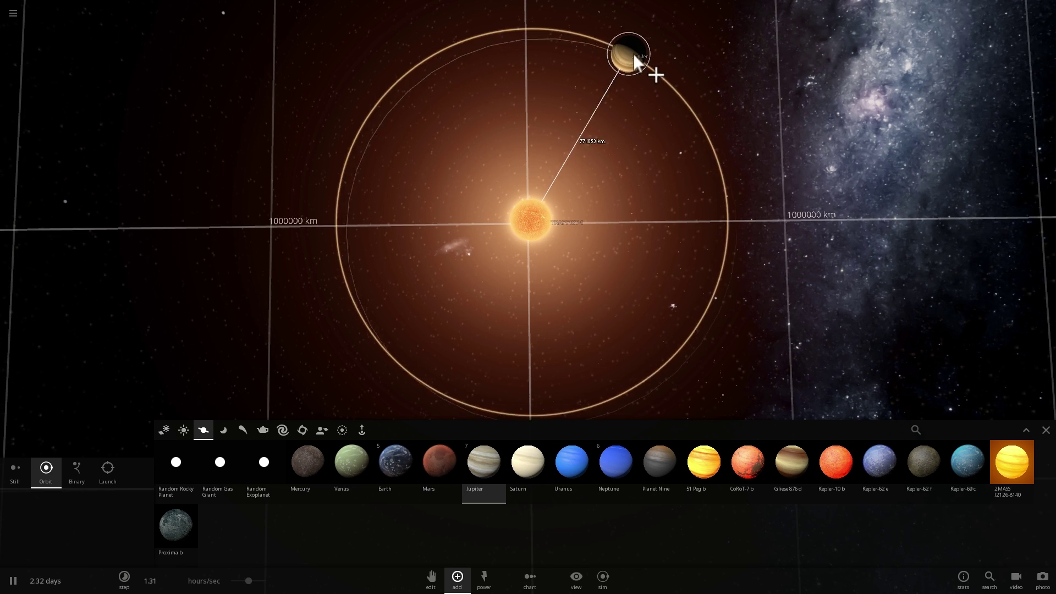
right_click_drag(502, 301, 367, 223)
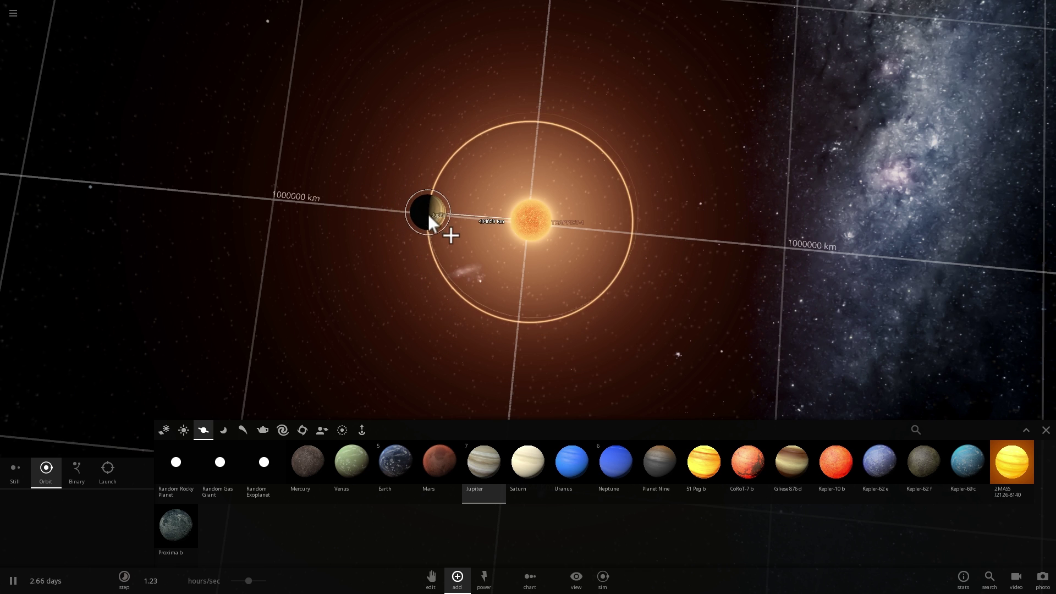
scroll(424, 216, "up", 3)
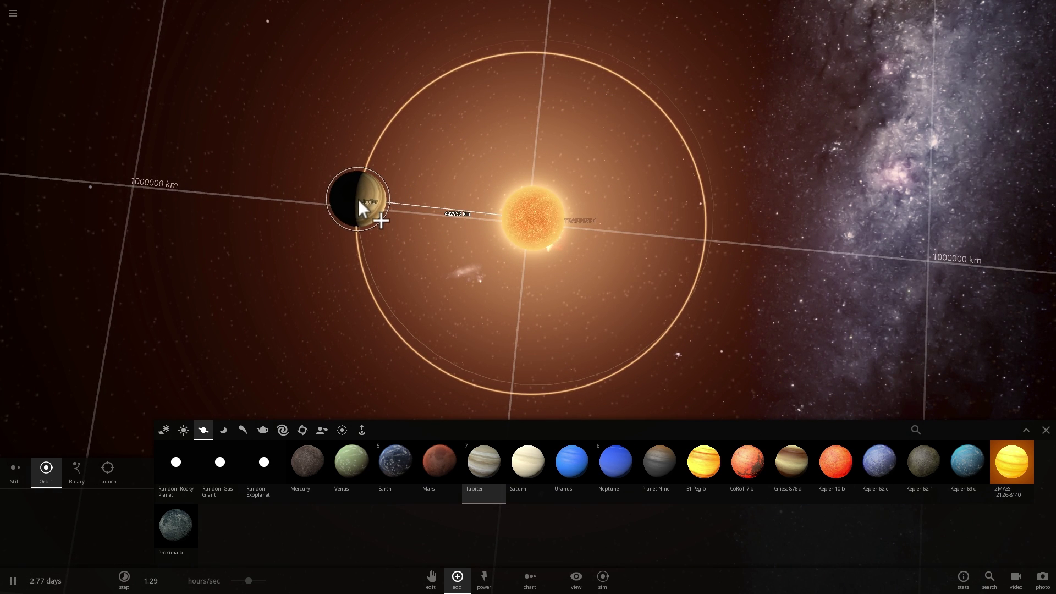
Step: Pause and place three Jupiters on the orbit: left, upper right and bottom of the star
key("space")
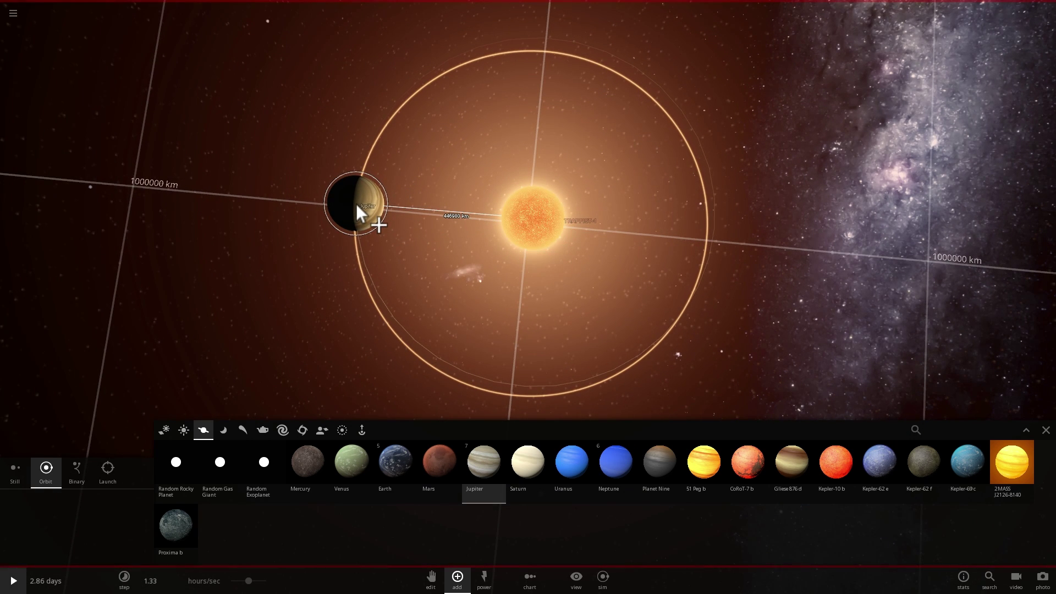
left_click(355, 204)
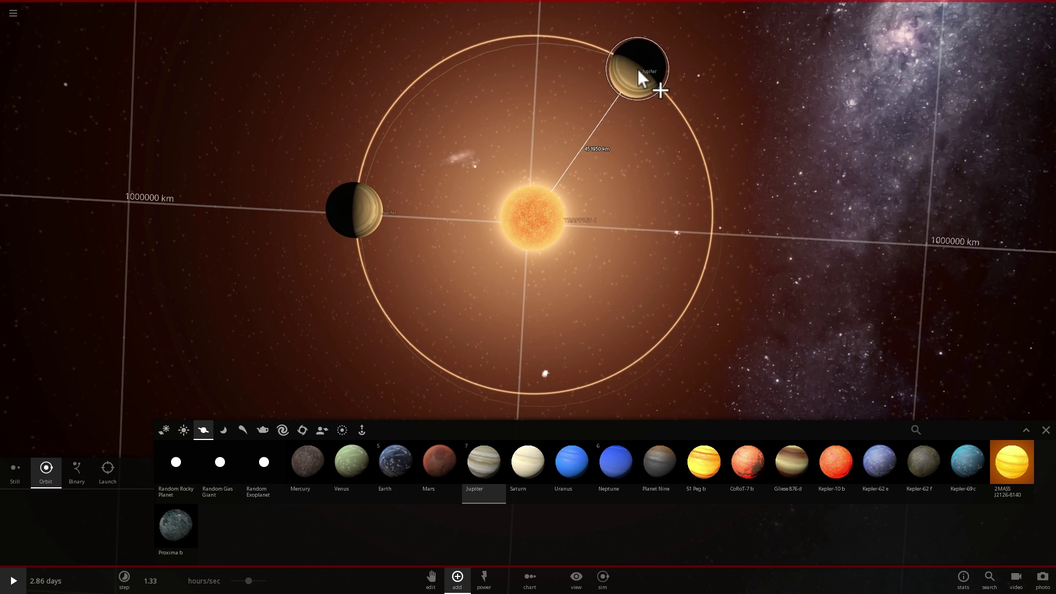
left_click(642, 71)
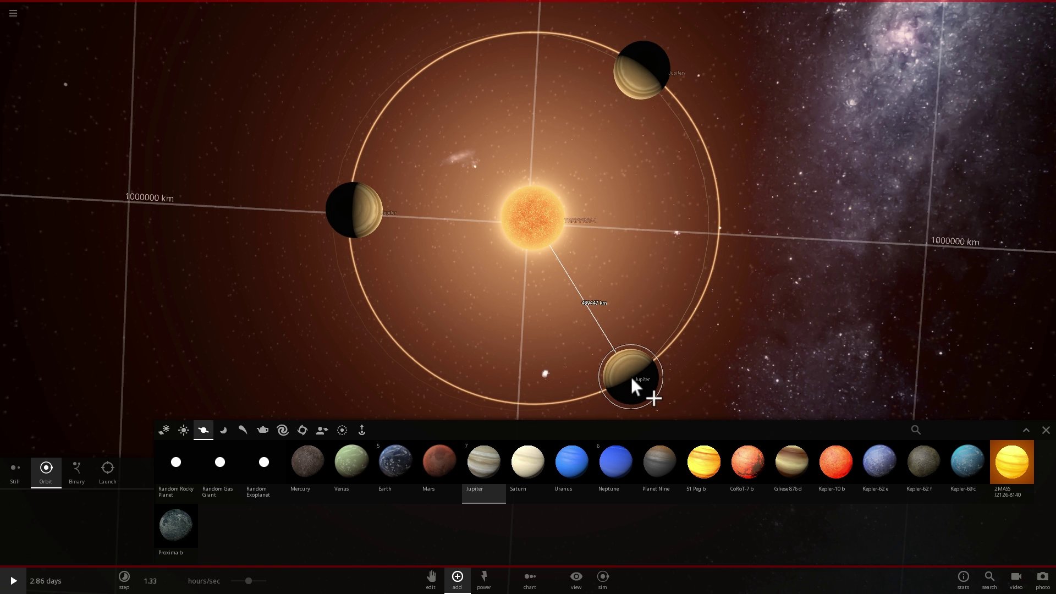
left_click(630, 376)
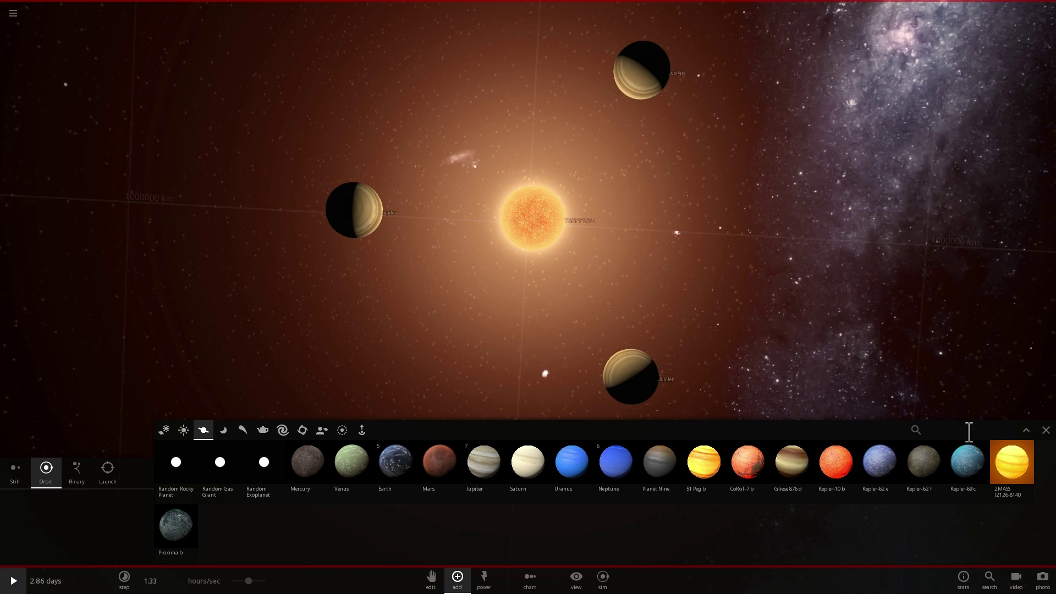
Step: Close the object catalogue and start the simulation at 12.0 mins/sec
left_click(1045, 430)
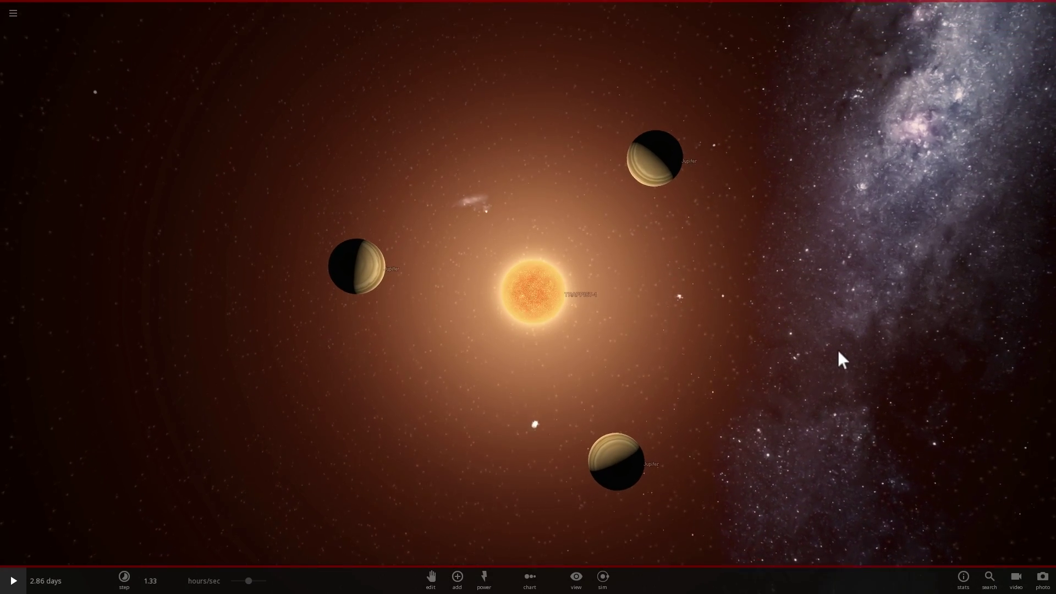
mouse_move(243, 580)
left_mouse_down()
mouse_move(233, 580)
mouse_move(248, 581)
left_mouse_up()
key("space")
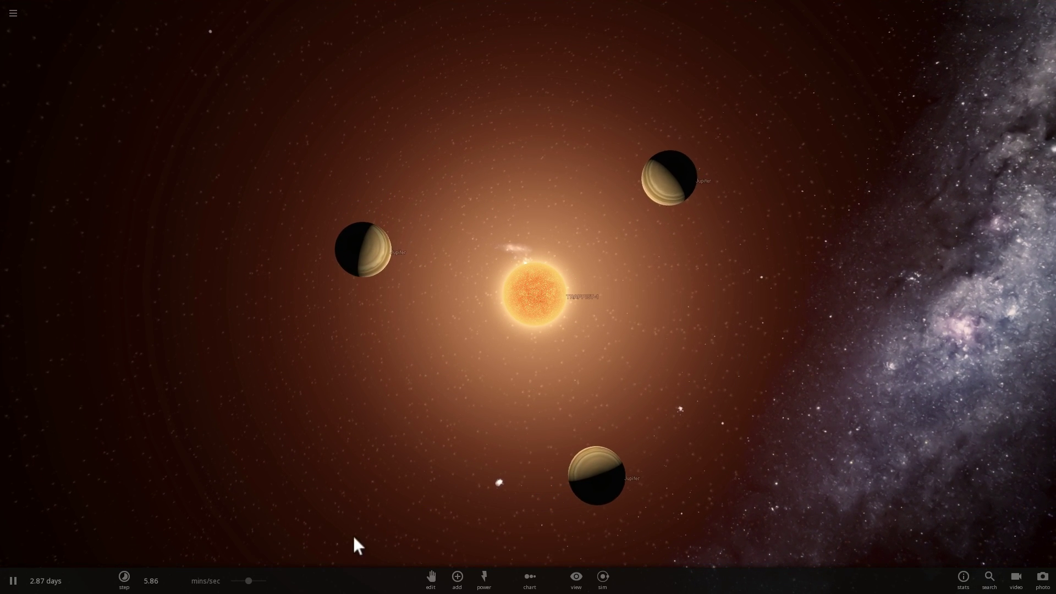
Step: Raise the speed to 35.0 mins/sec and tilt the view so the orbits look elliptical
left_click(255, 581)
left_click_drag(255, 581, 279, 581)
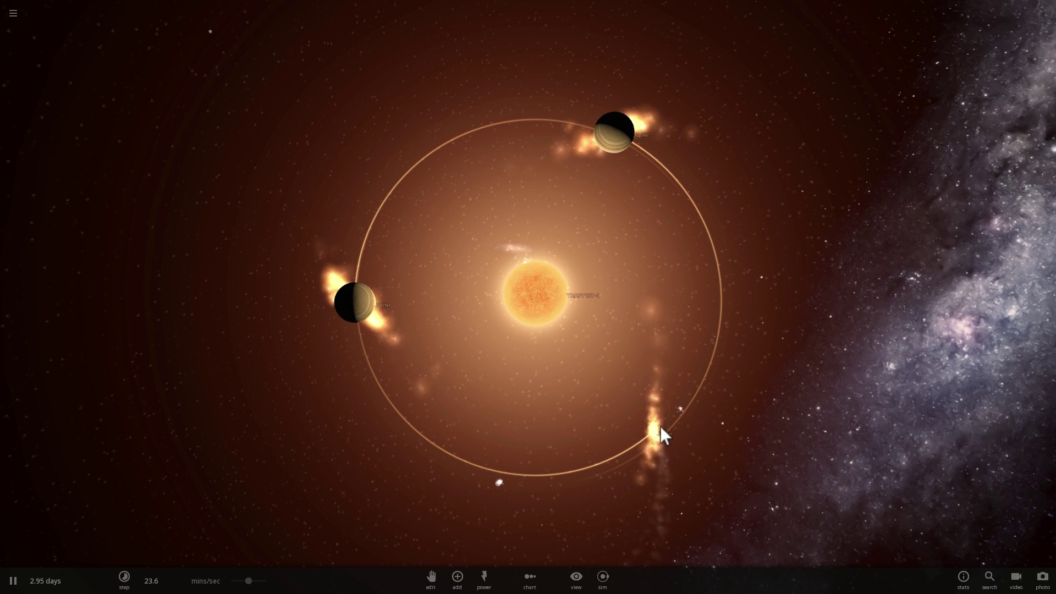
left_click_drag(248, 581, 275, 582)
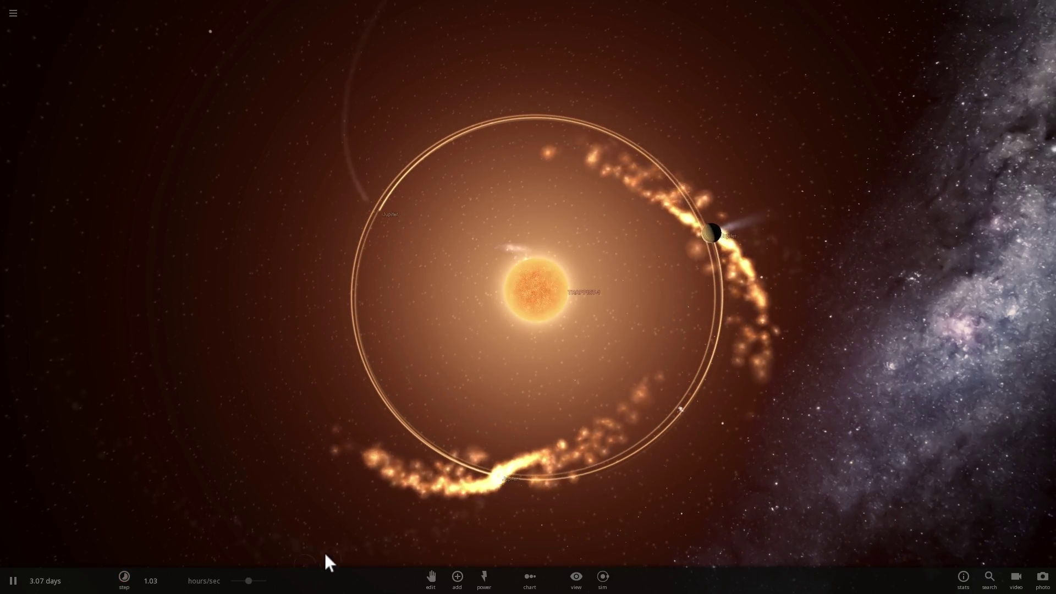
left_click_drag(424, 490, 452, 550)
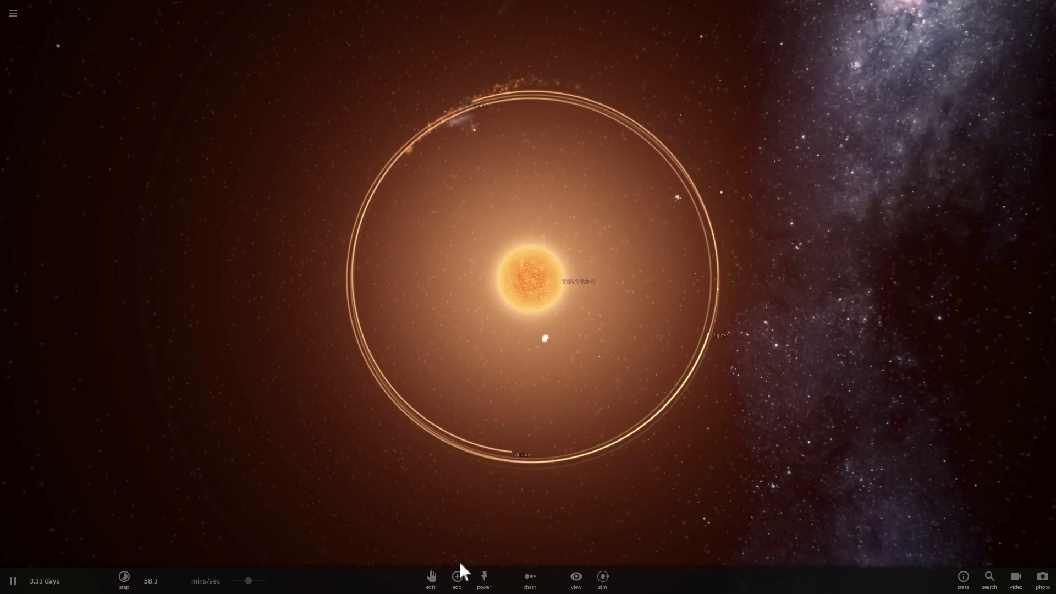
scroll(462, 507, "down", 3)
Step: Briefly open the planet catalogue while paused, then collapse it and resume the simulation
left_click(457, 576)
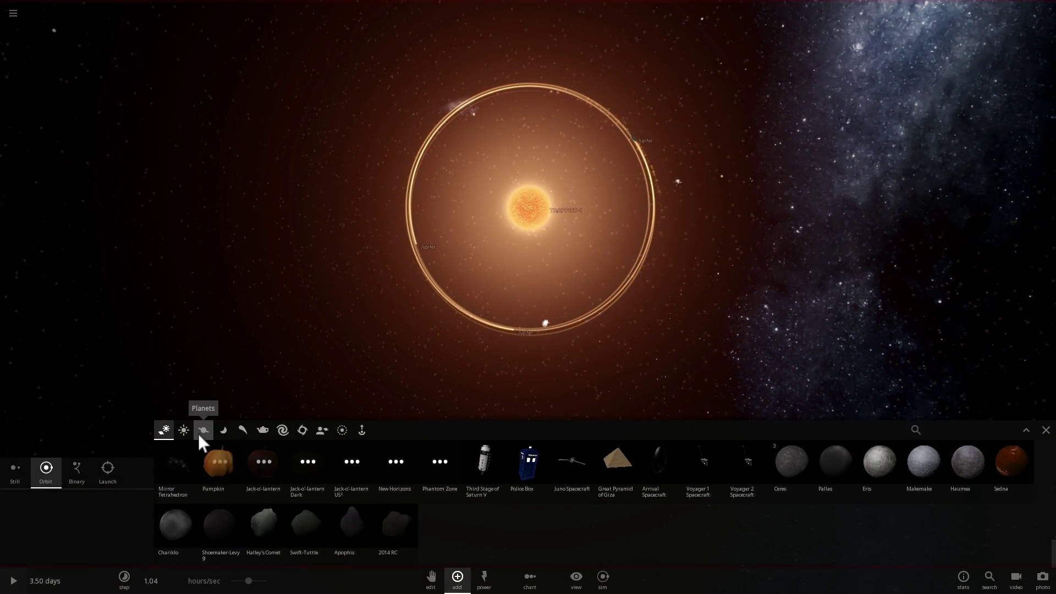
key("space")
left_click(203, 430)
left_click(1045, 430)
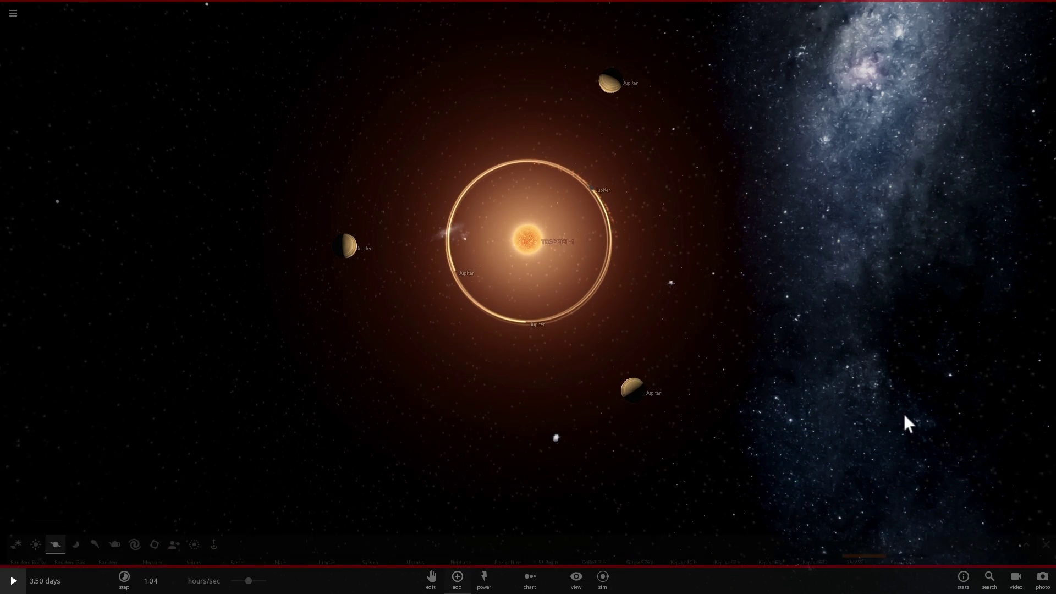
key("space")
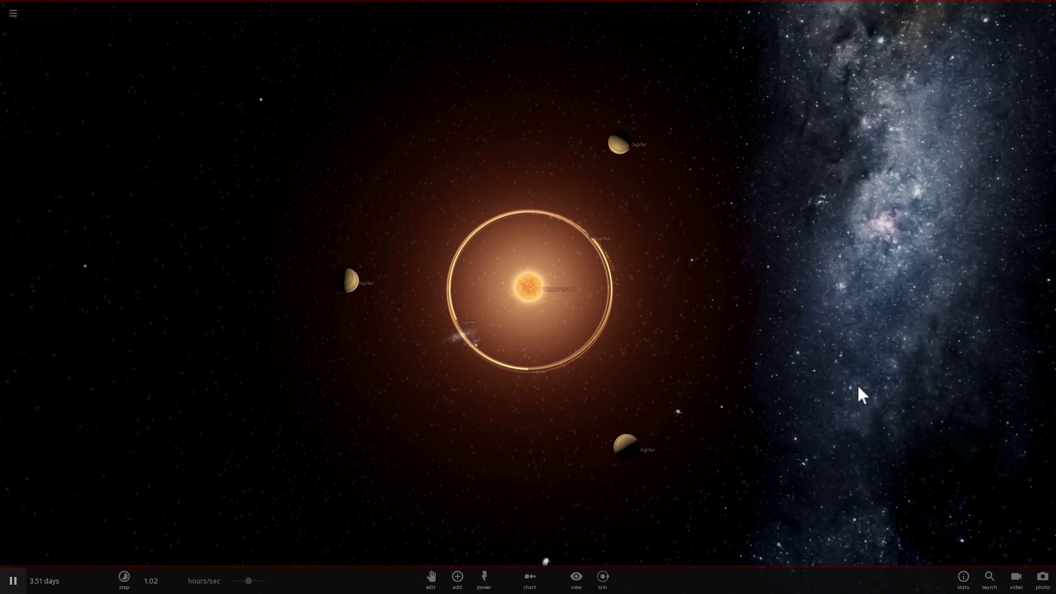
Step: Speed the simulation up to 3.65 hours/sec while rotating the view around the system
left_click_drag(853, 396, 758, 419)
left_click_drag(248, 583, 267, 584)
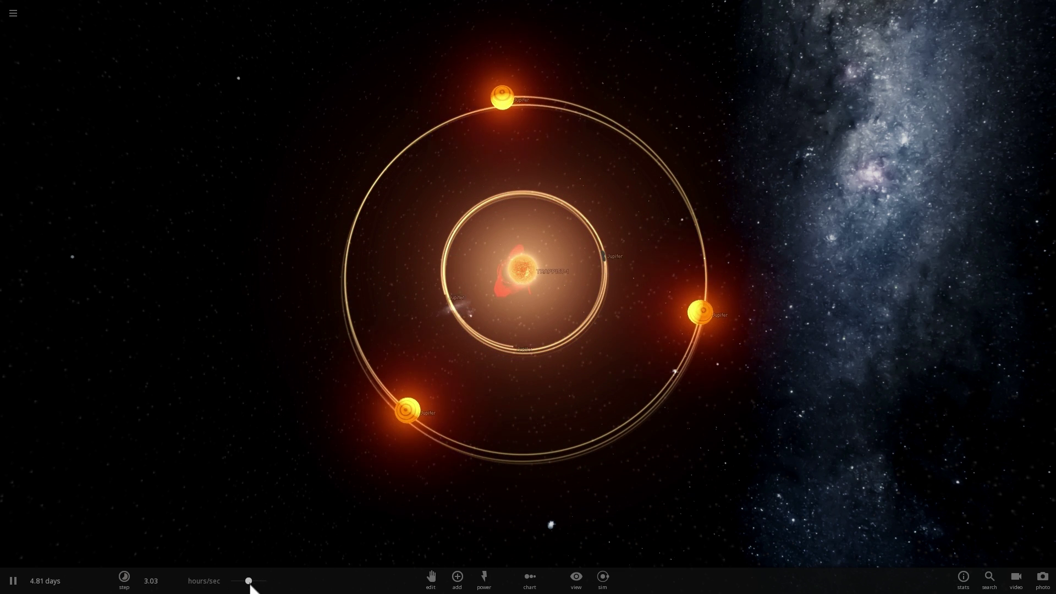
left_click_drag(250, 582, 269, 572)
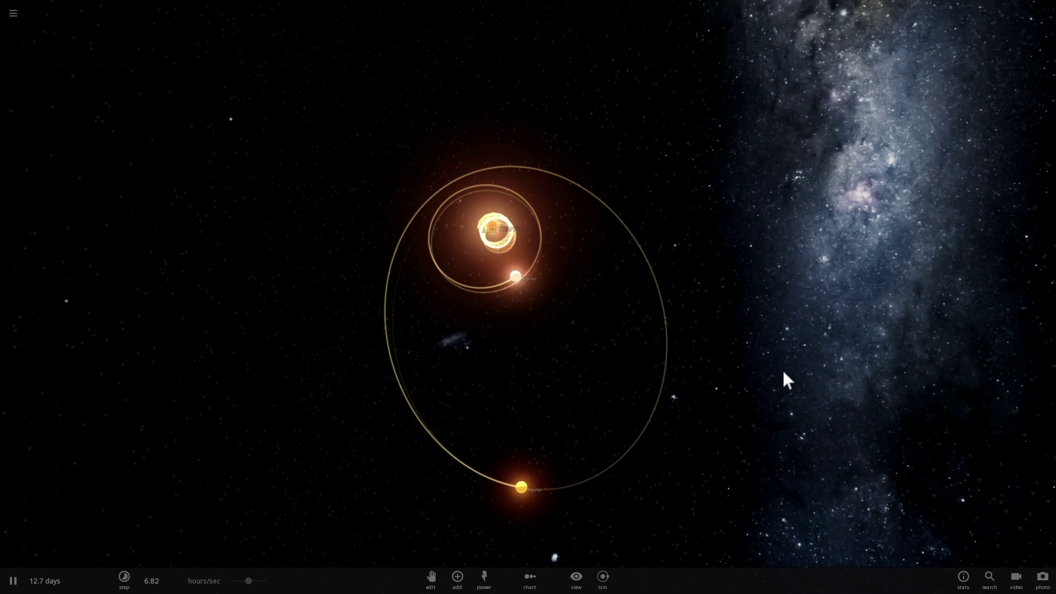
scroll(711, 312, "up", 4)
right_click_drag(706, 314, 566, 177)
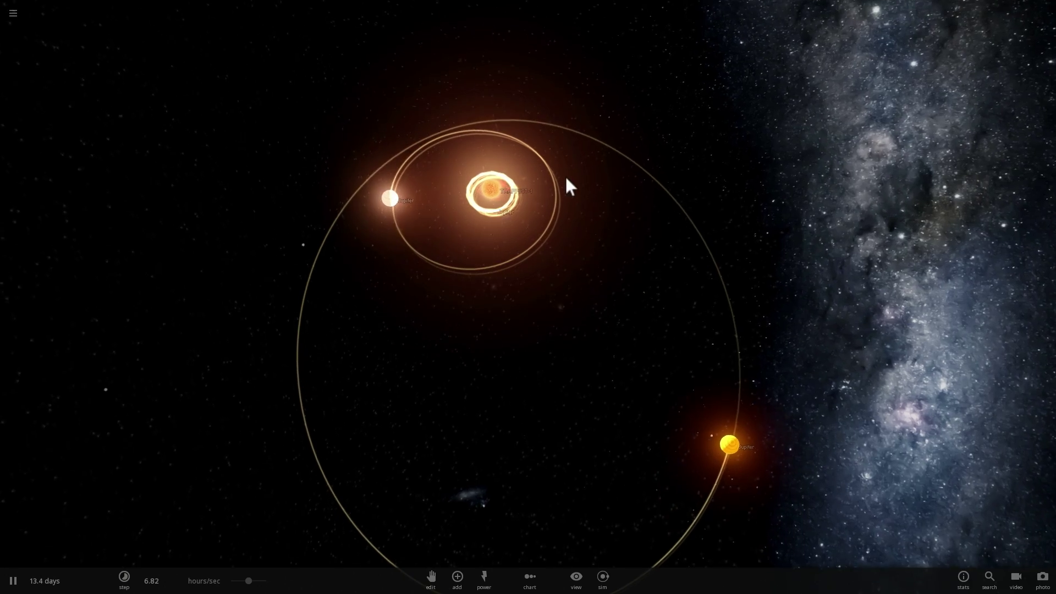
Step: Start a new simulation and place a Jupiter in orbit around TRAPPIST-1
left_click(13, 13)
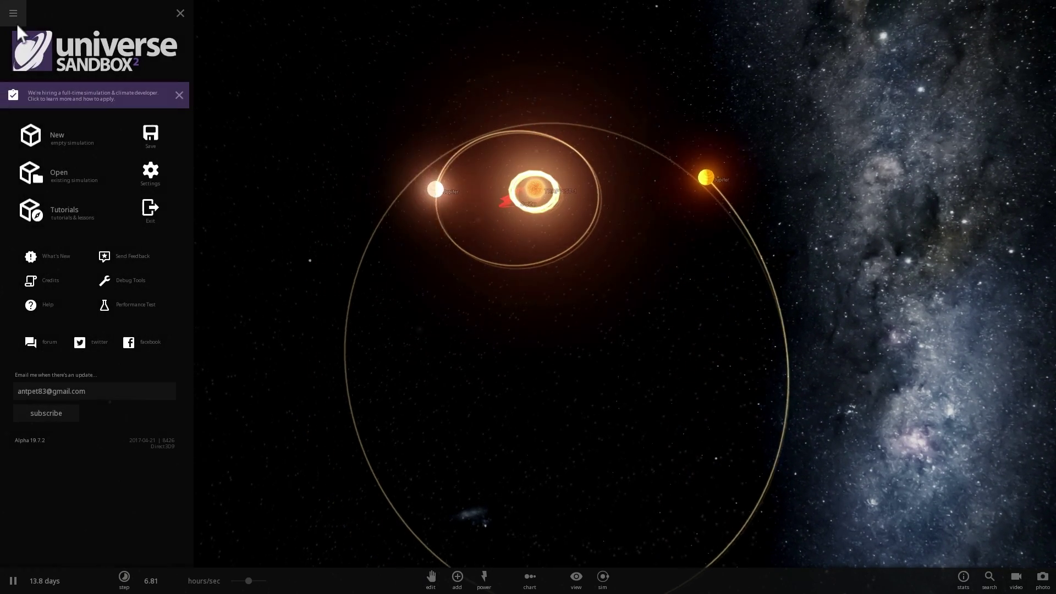
left_click(53, 141)
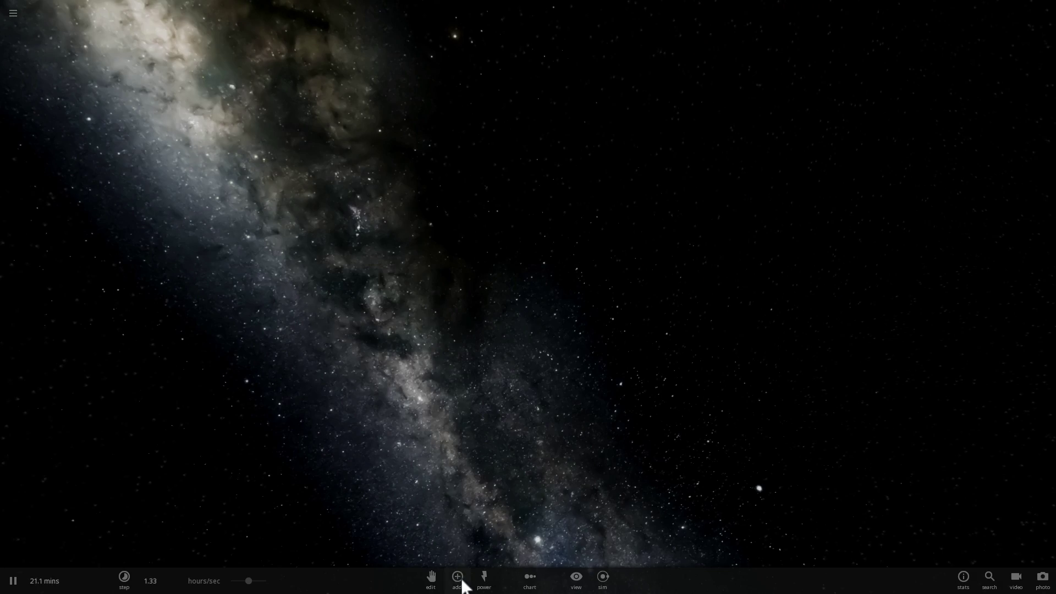
left_click(459, 578)
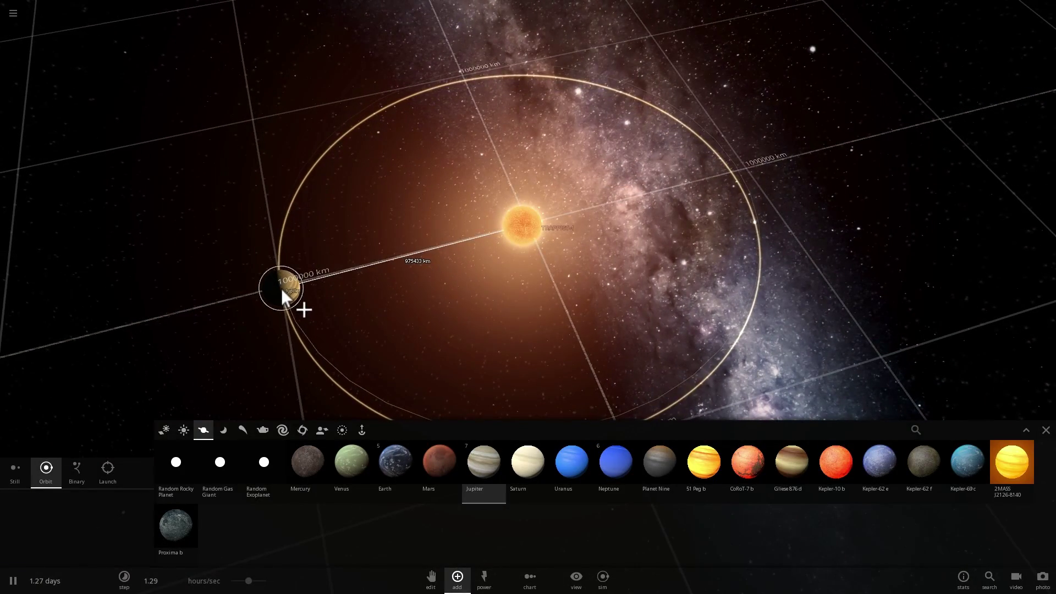
left_click(277, 284)
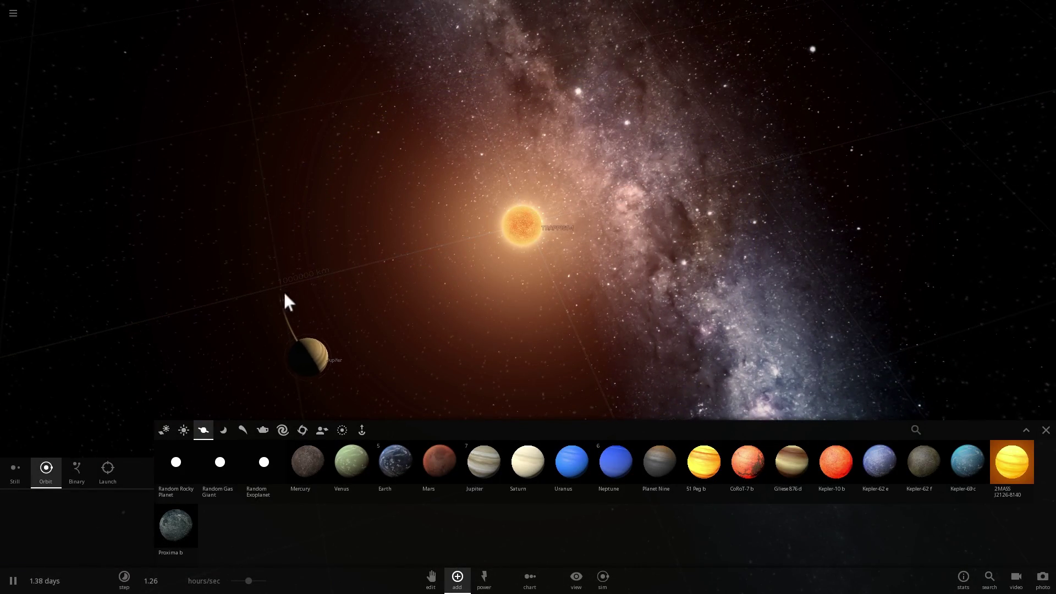
left_click(1045, 430)
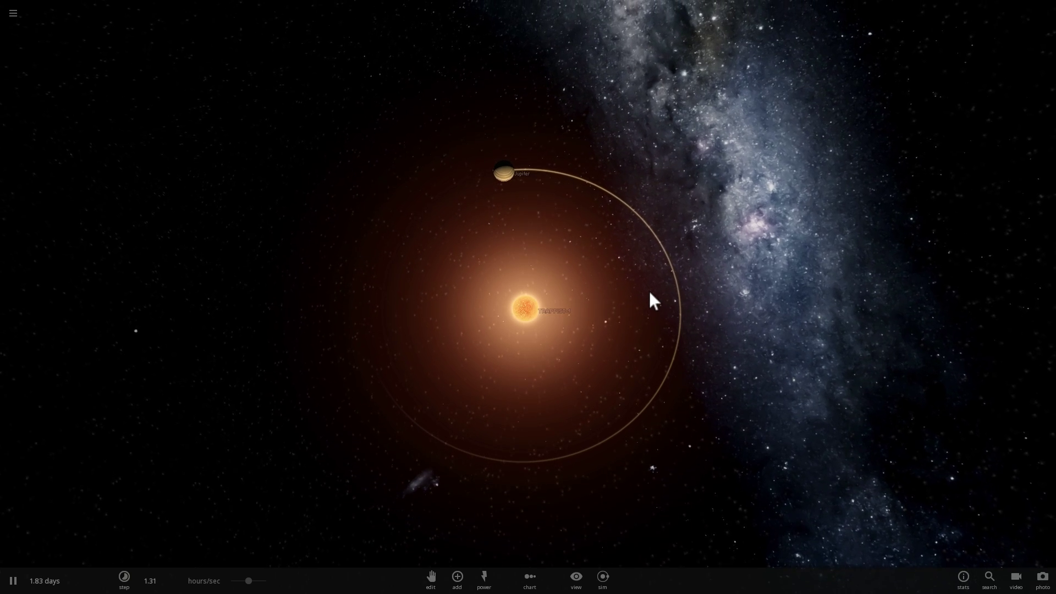
Step: Pause and place a second Jupiter on the opposite side of the orbit
right_click_drag(542, 340, 518, 387)
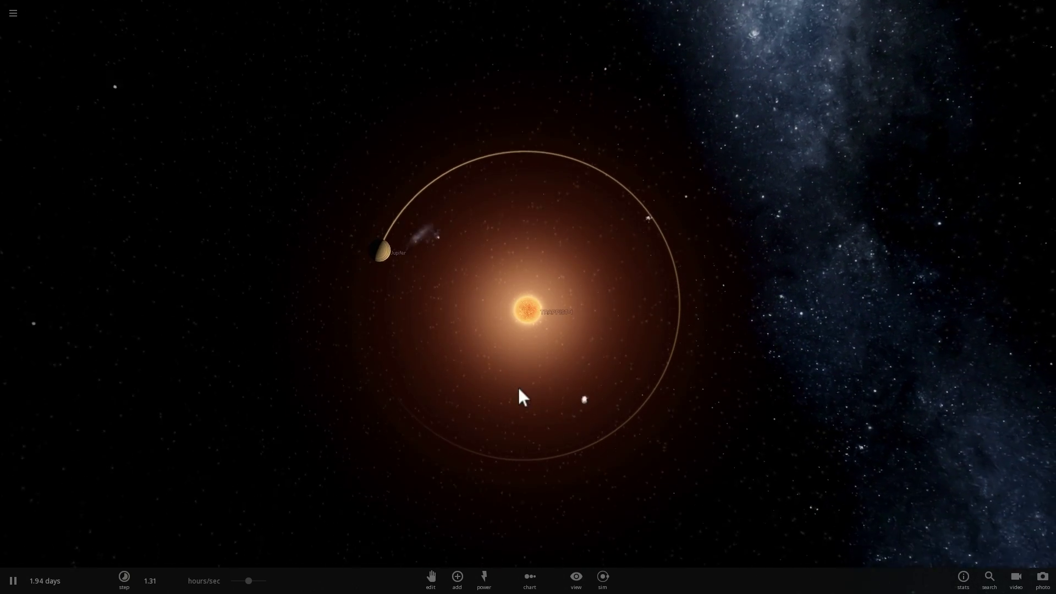
key("space")
left_click(457, 576)
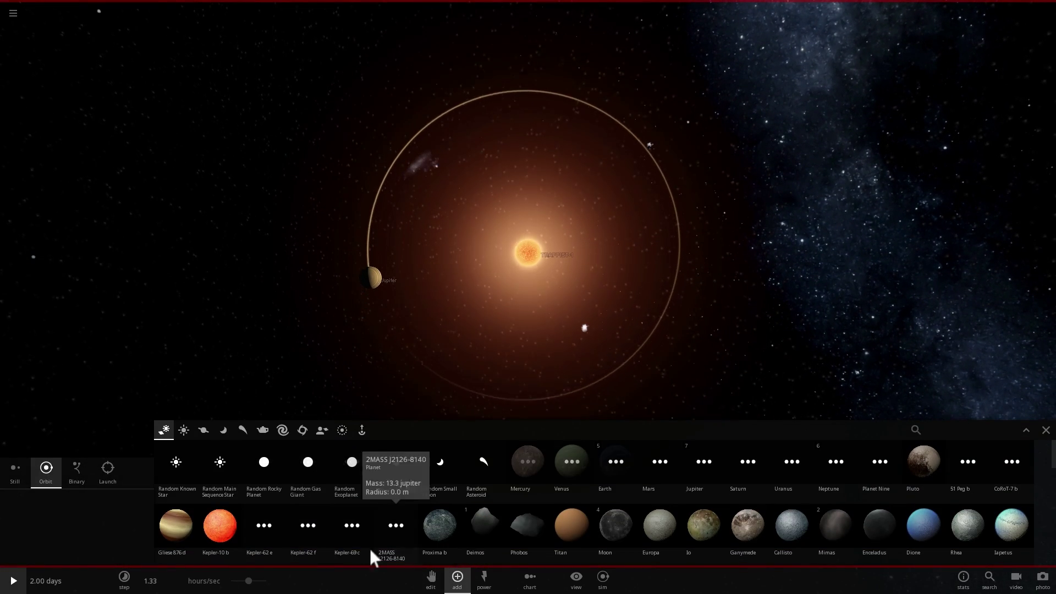
left_click(696, 464)
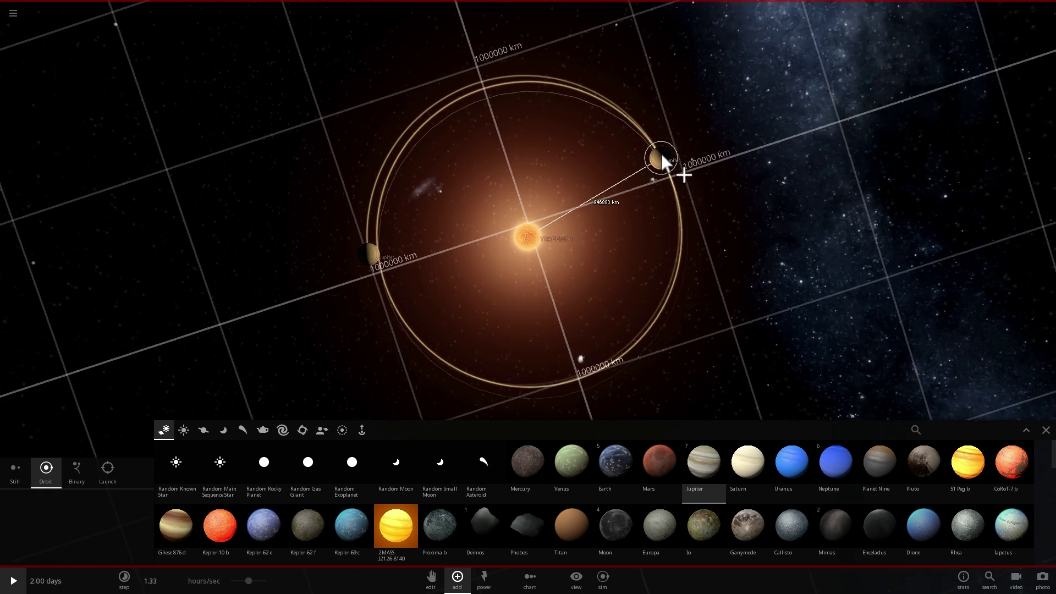
right_click_drag(661, 154, 664, 158)
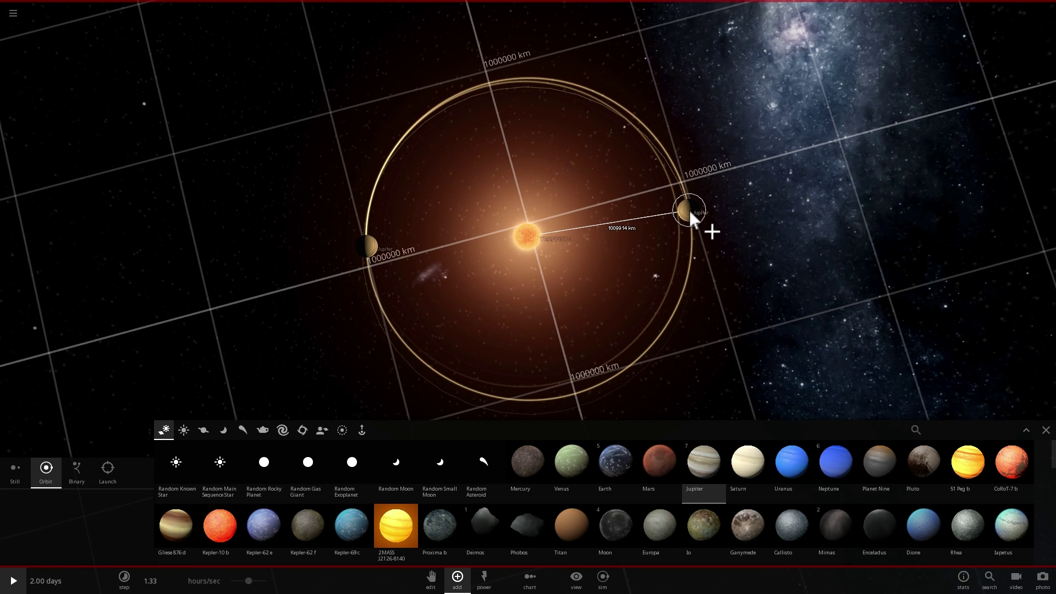
left_click(688, 210)
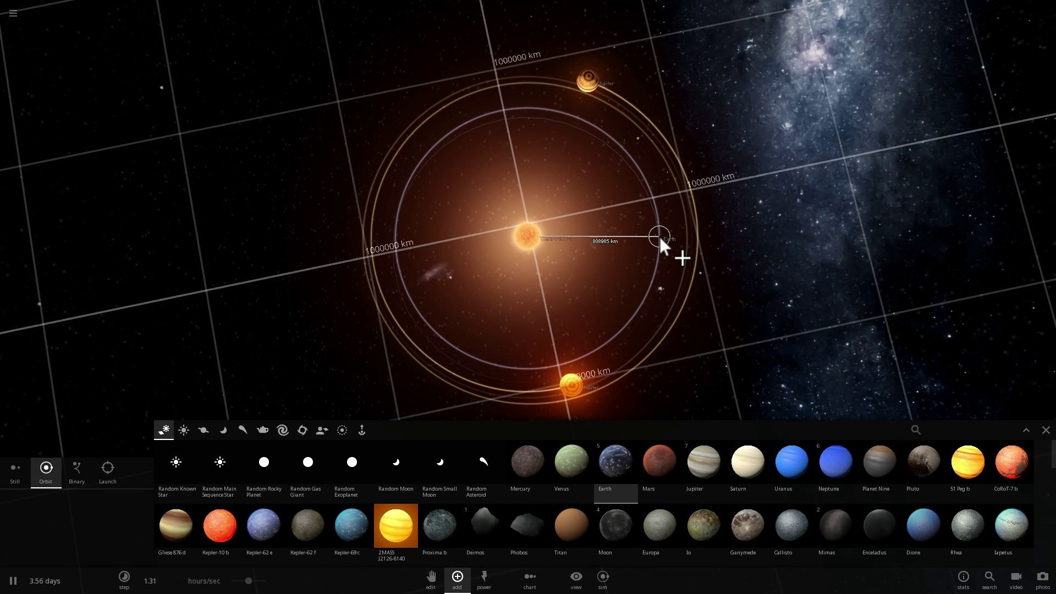
Step: Pause, cancel the Earth preview, and delete the lower Jupiter
key("space")
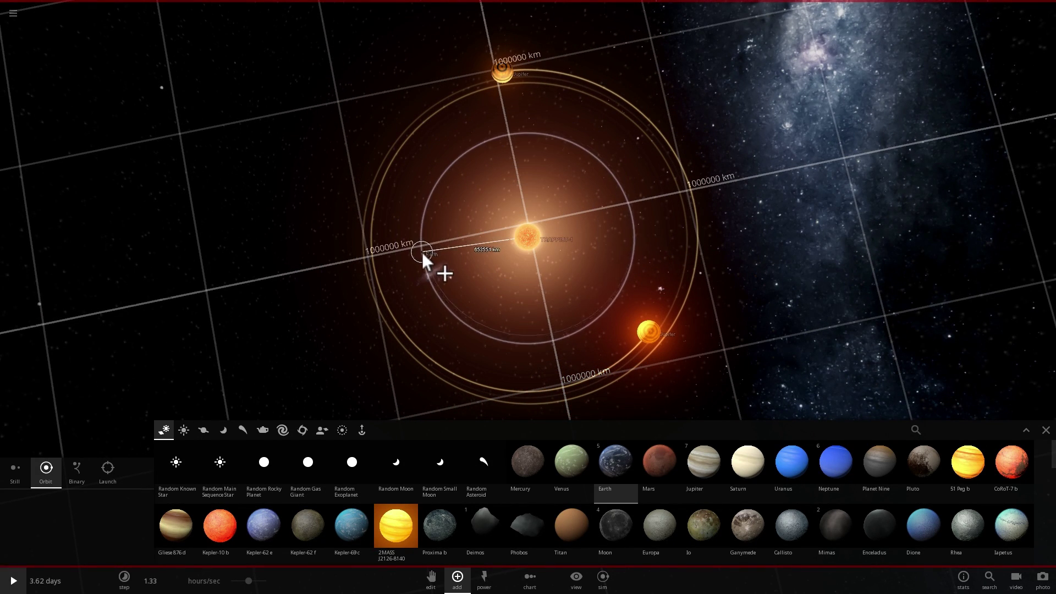
key("Escape")
left_click(657, 332)
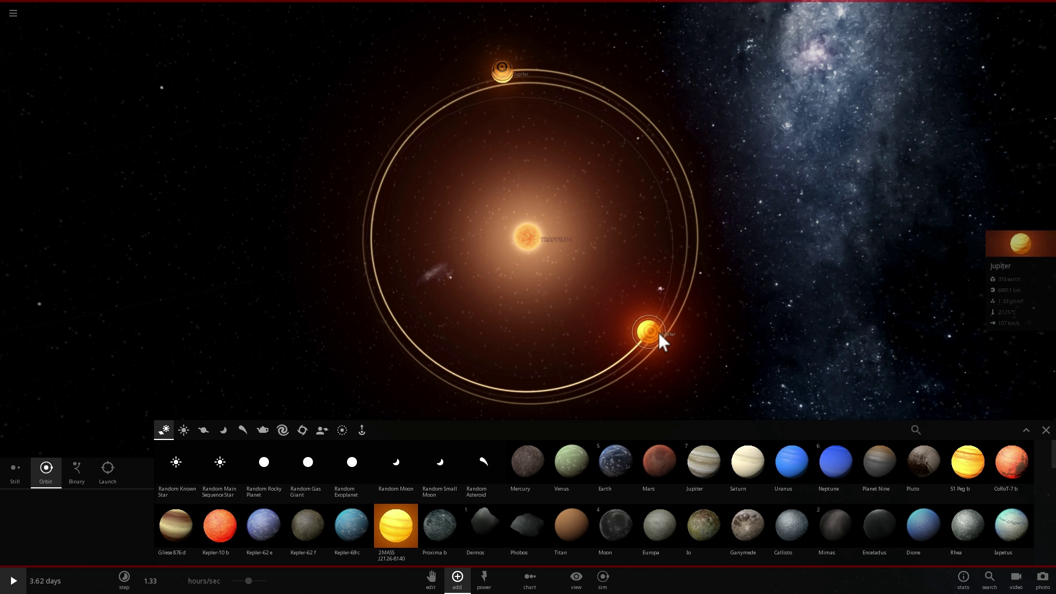
key("Delete")
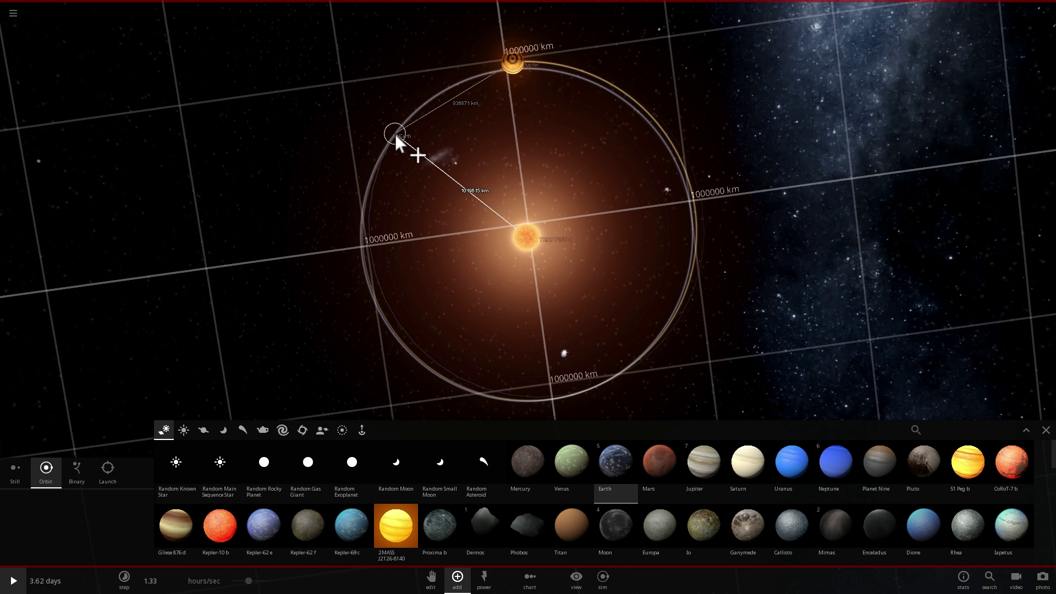
Step: Place three Earths at the left, upper right and bottom of the orbit, then resume
left_click(394, 136)
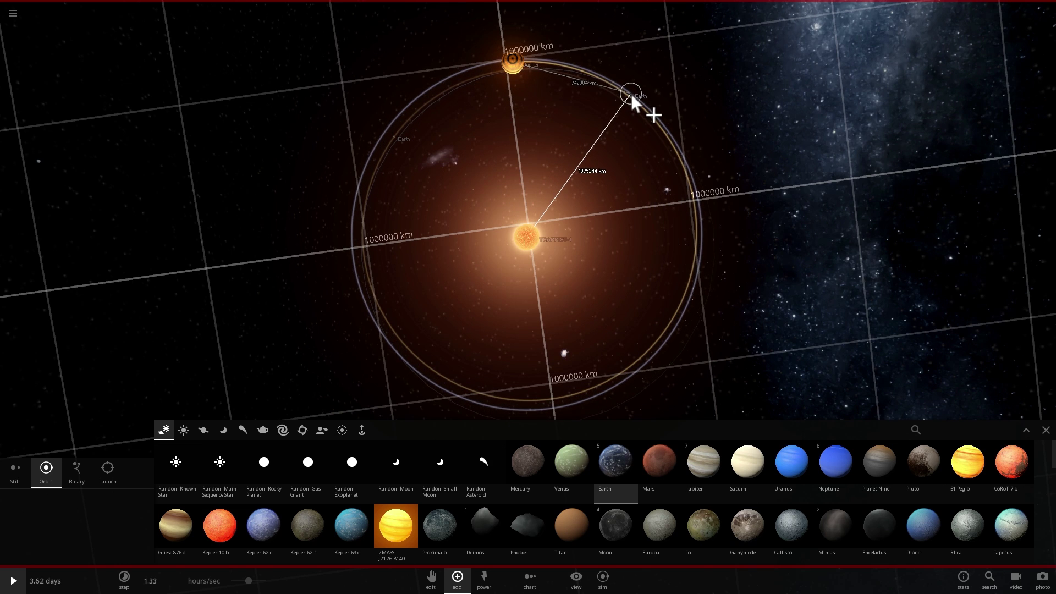
left_click(631, 94)
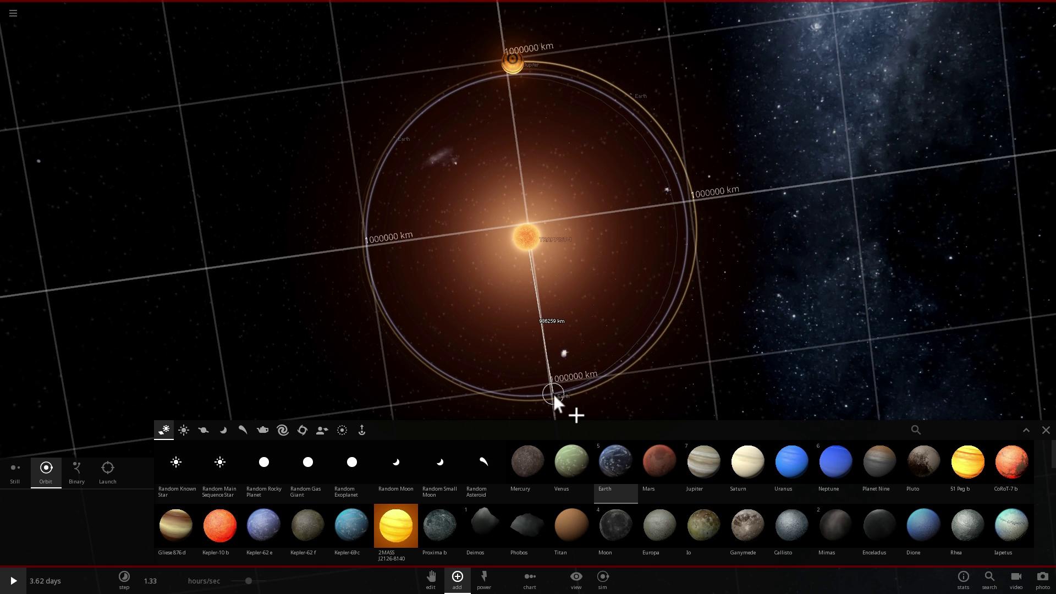
left_click(553, 397)
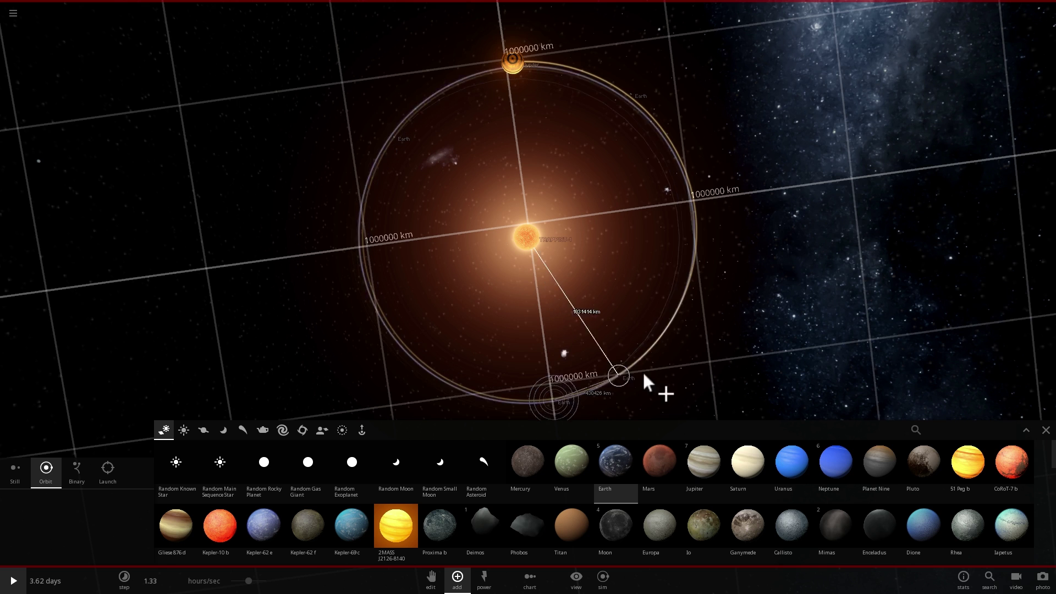
key("Escape")
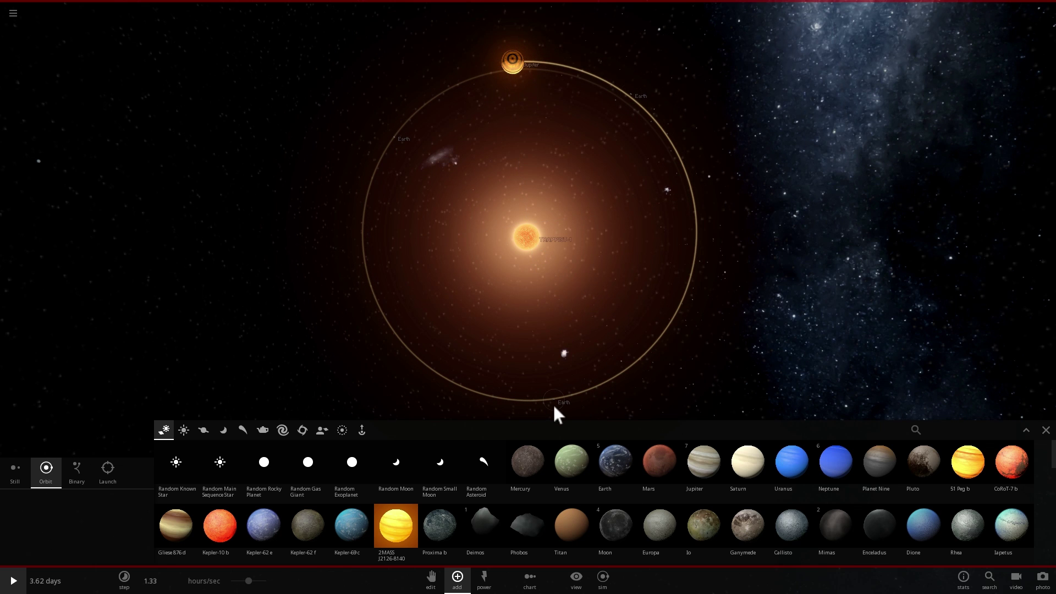
key("space")
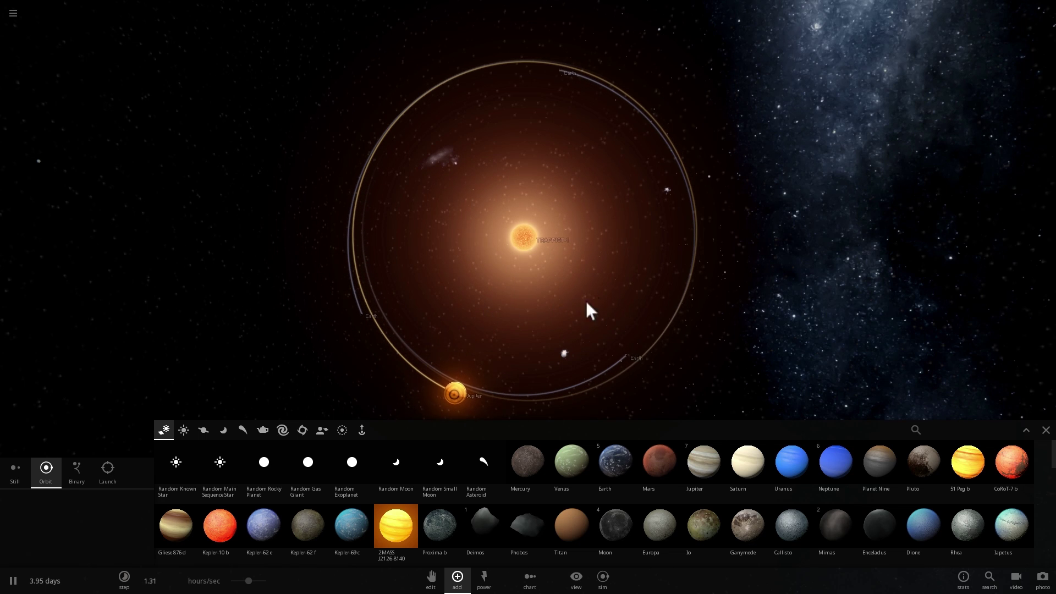
Step: Orbit the camera around the system and raise the speed to about 1.60 hours/sec
right_click_drag(668, 278, 617, 311)
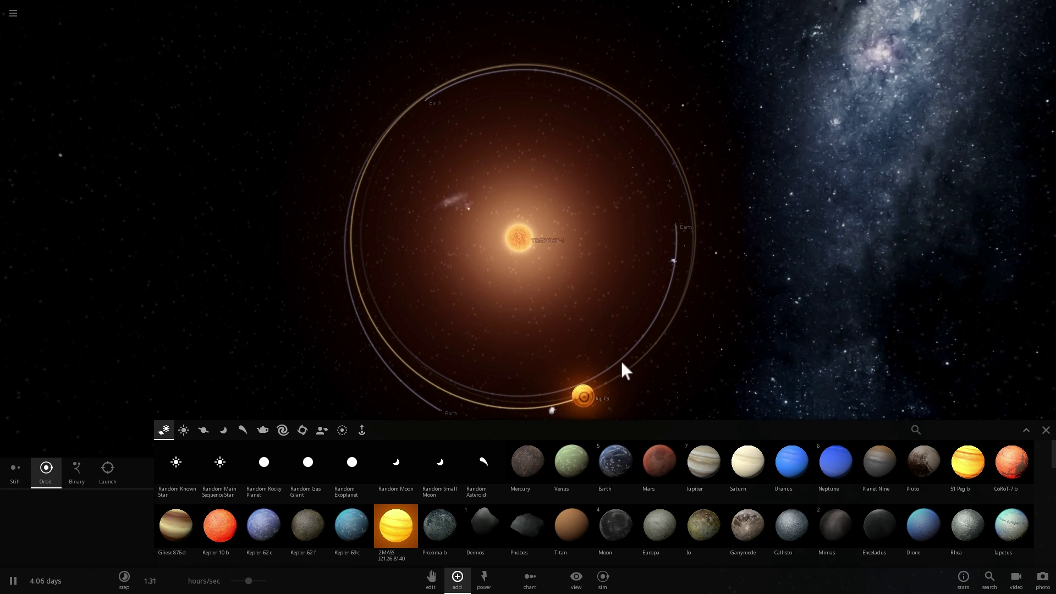
right_click_drag(605, 336, 603, 351)
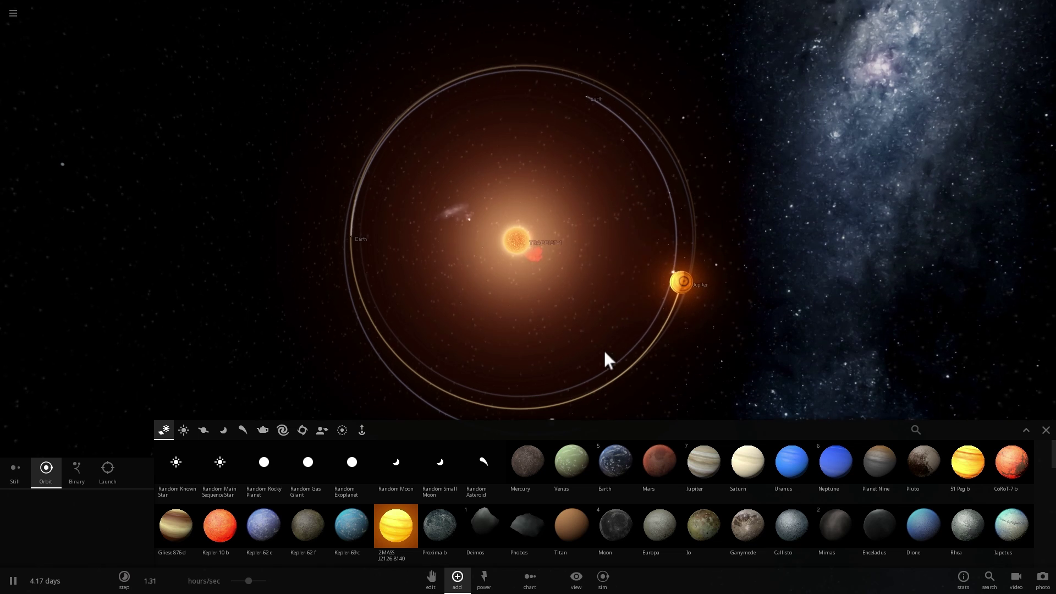
scroll(618, 330, "down", 3)
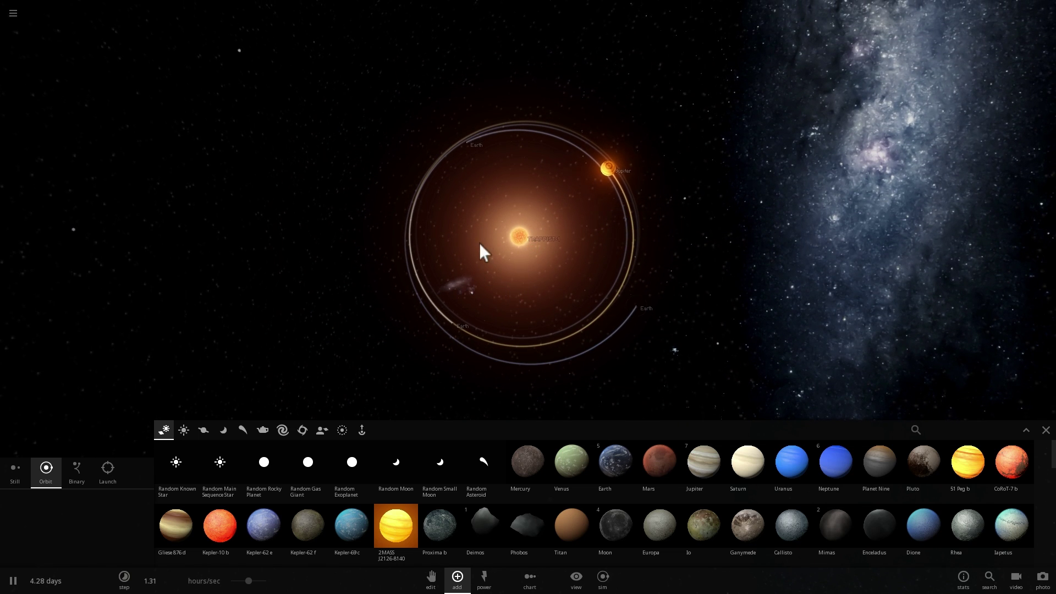
key("space")
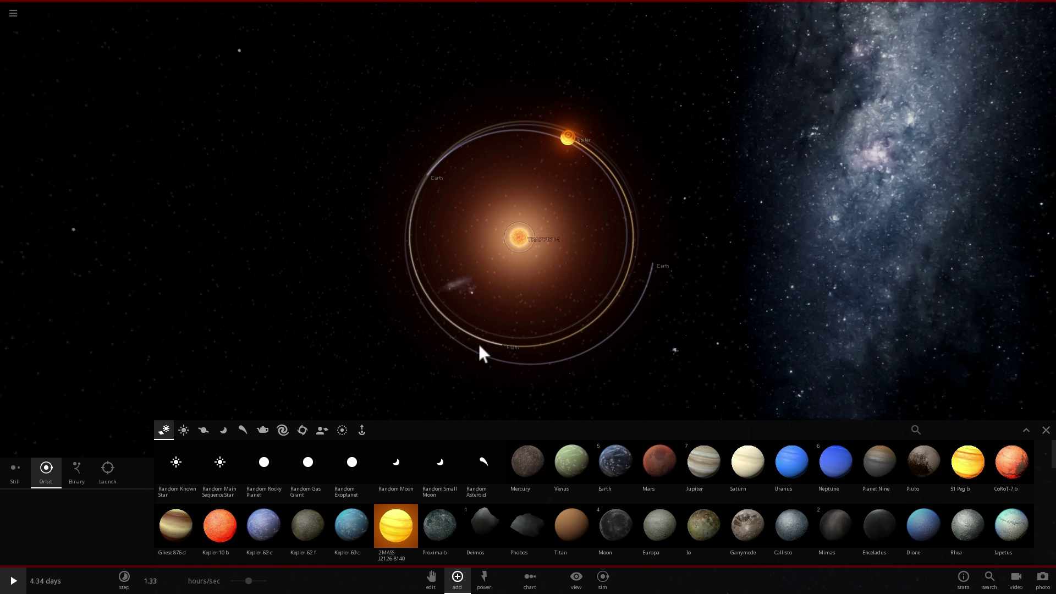
key("space")
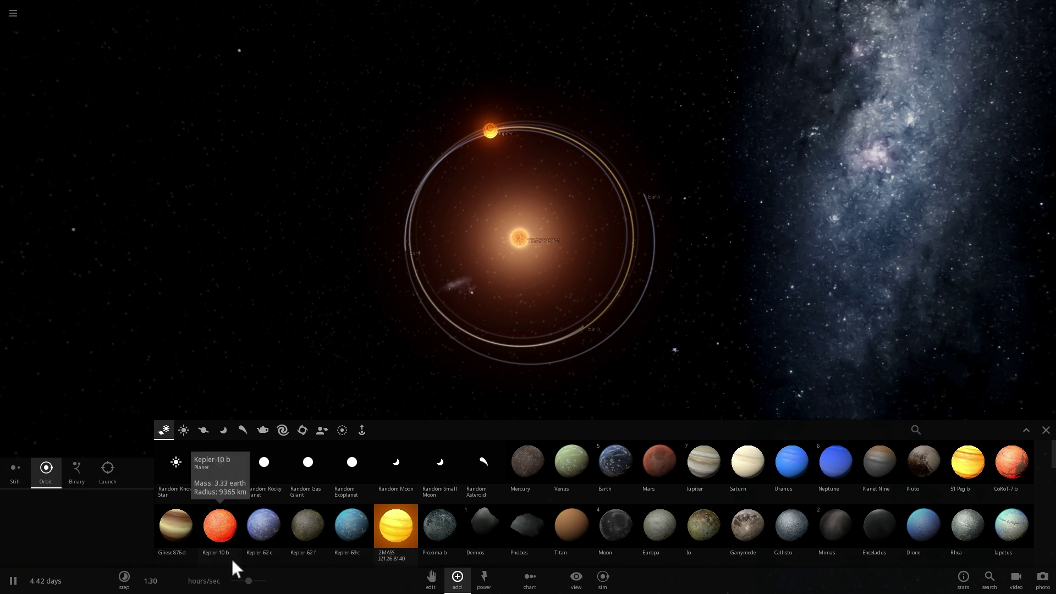
left_click_drag(252, 578, 260, 577)
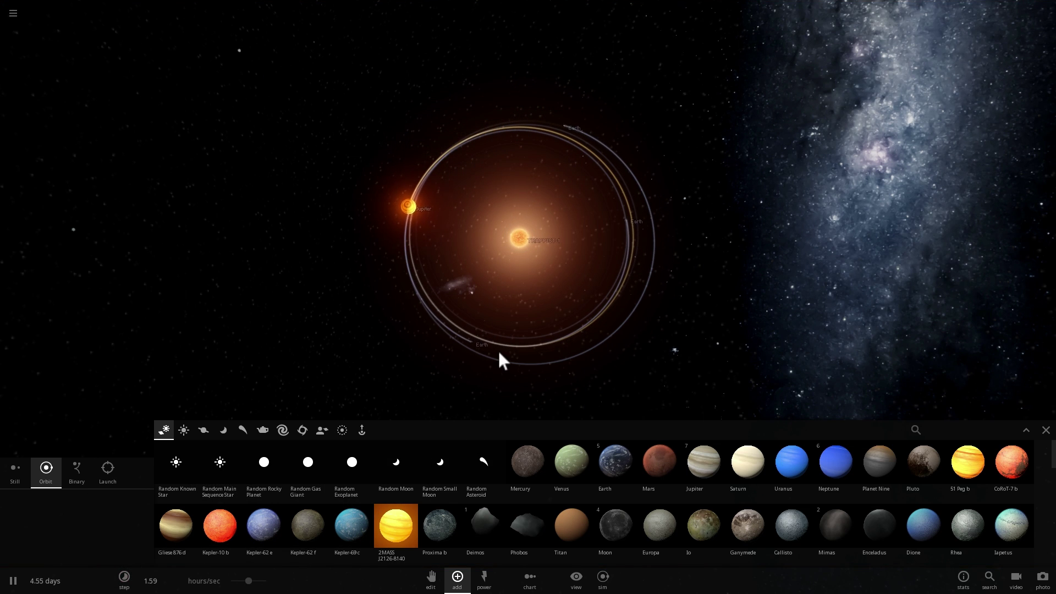
scroll(499, 352, "up", 2)
scroll(499, 352, "up", 2)
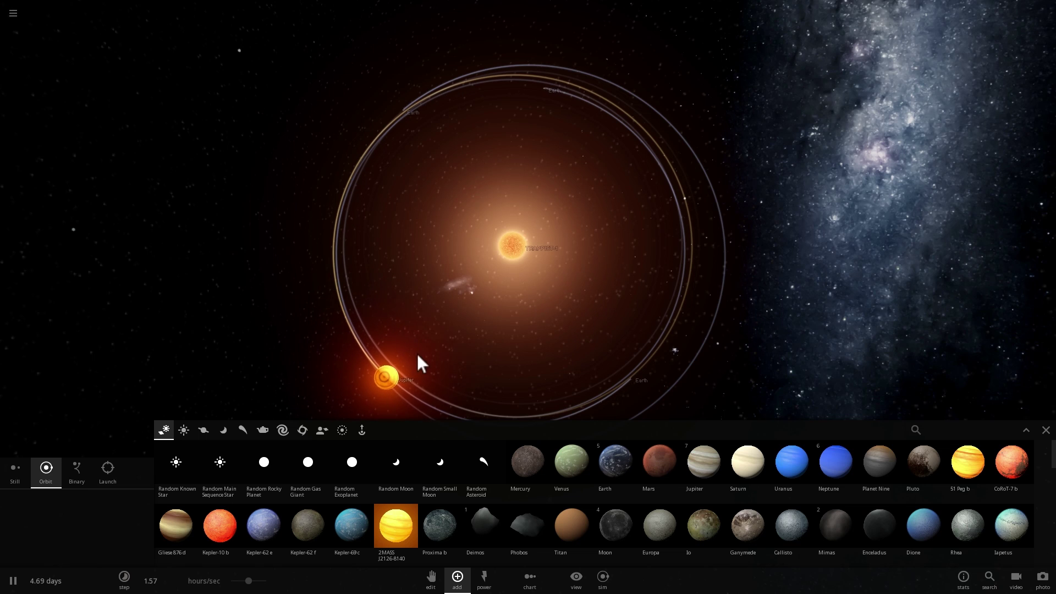
scroll(555, 313, "down", 2)
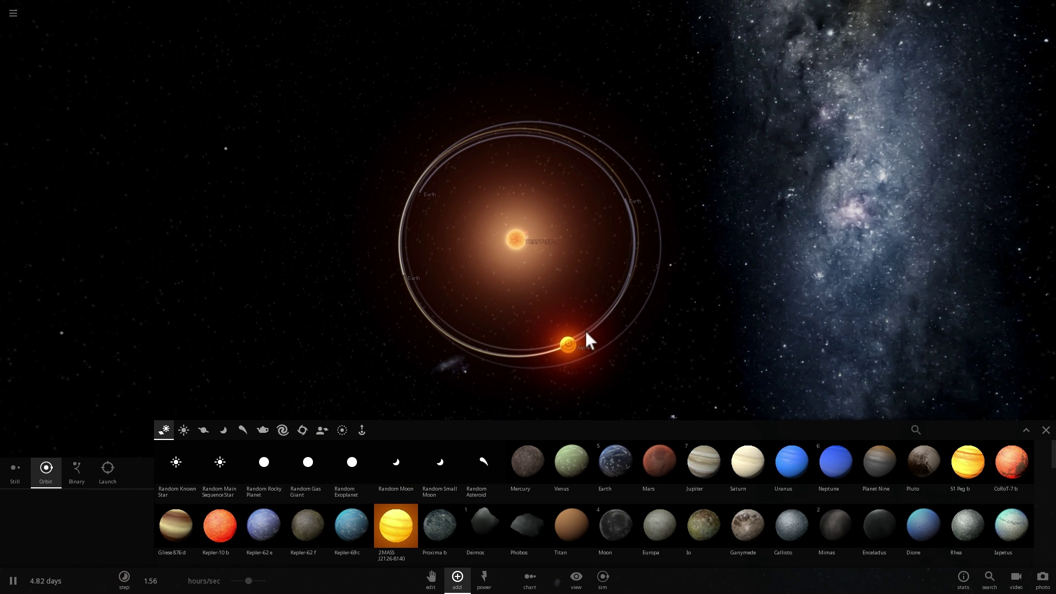
Step: Centre the view on Jupiter, then on TRAPPIST-1, letting the orbits run
key("space")
double_click(598, 330)
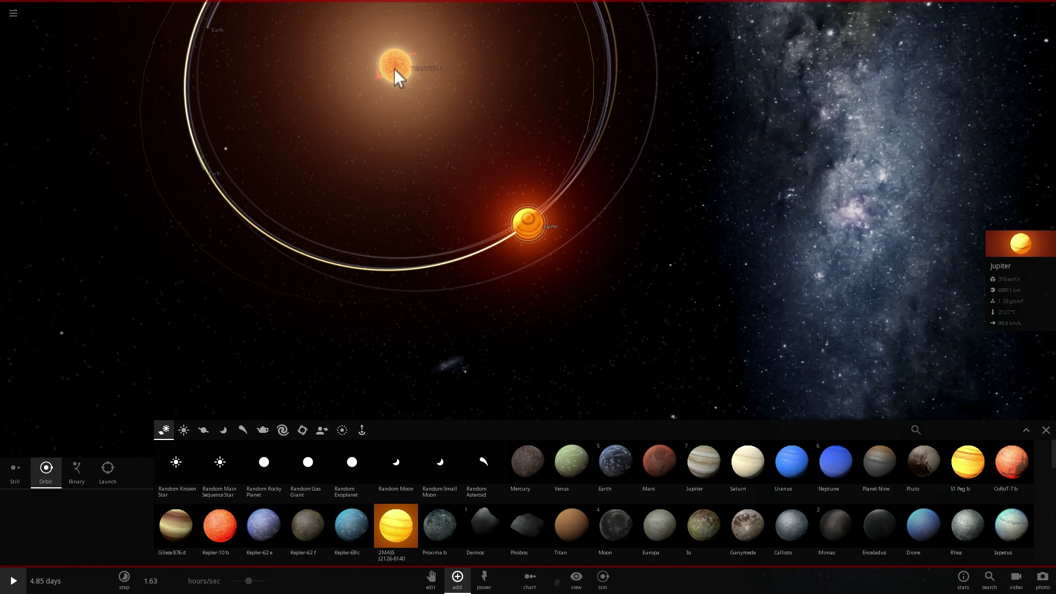
key("space")
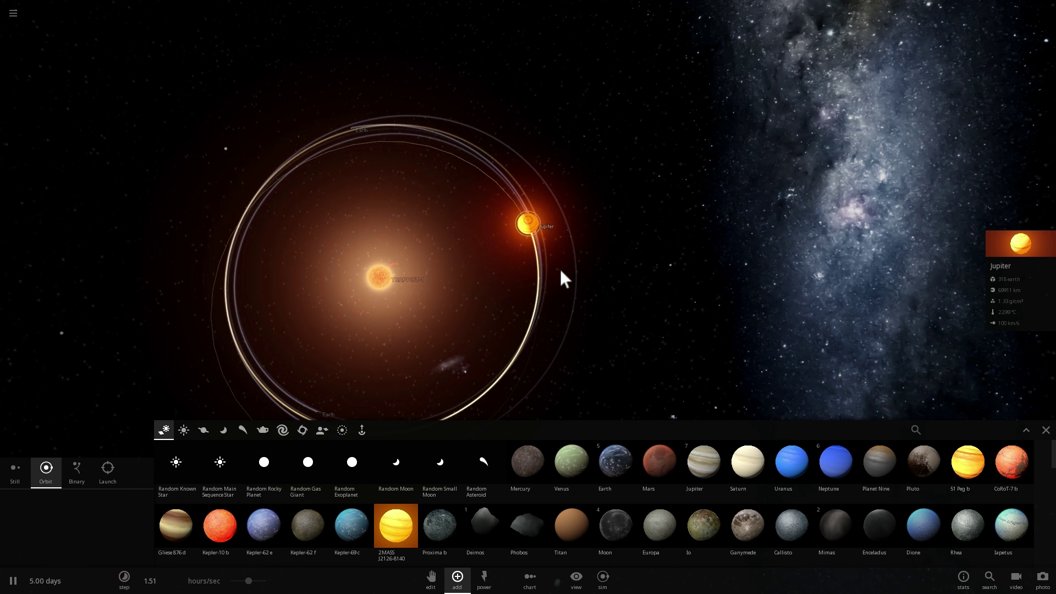
key("space")
double_click(444, 352)
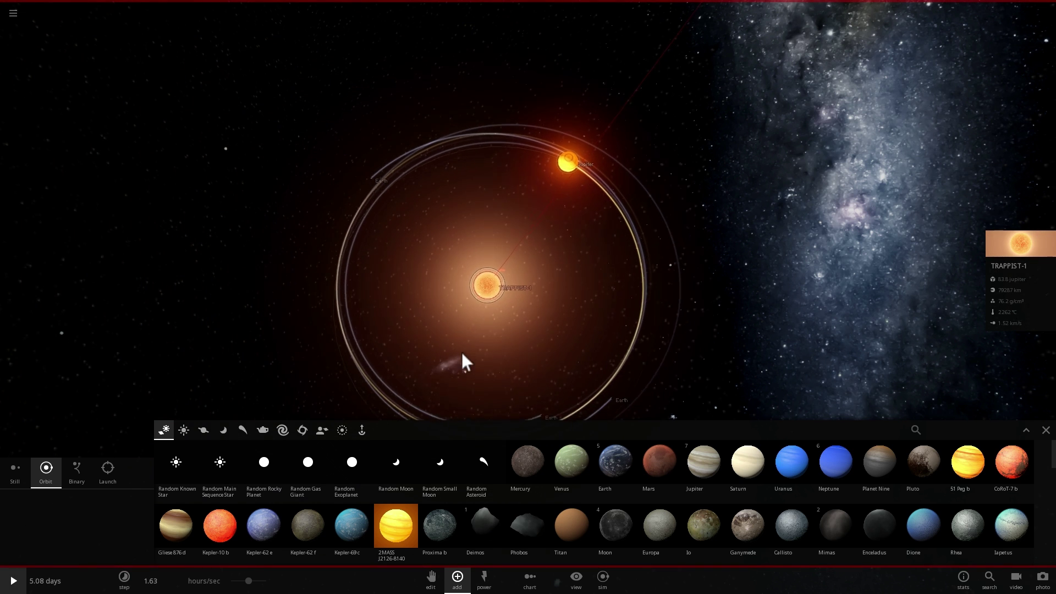
key("space")
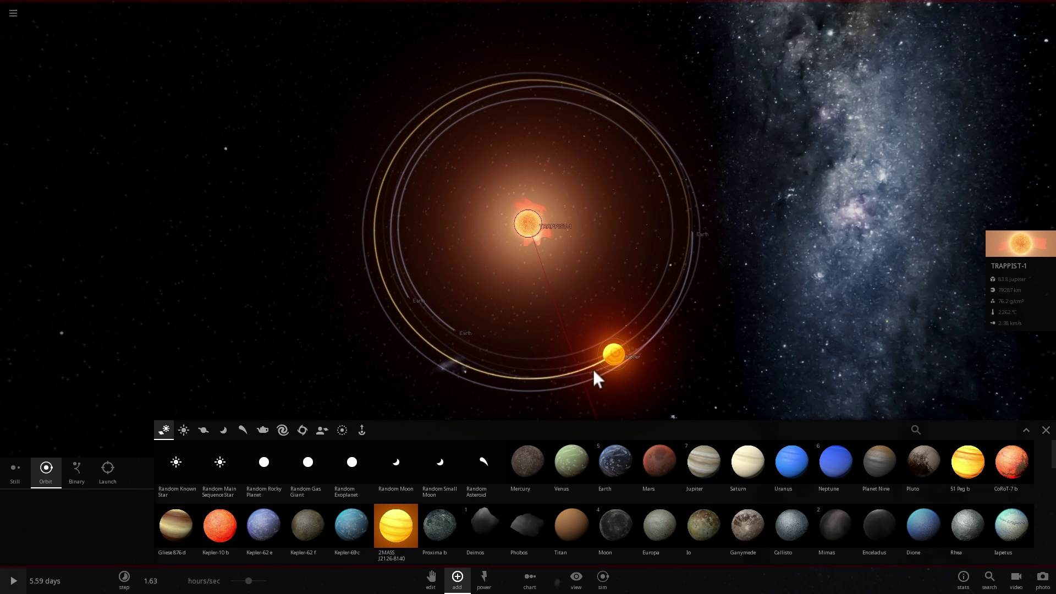
Step: Pause, delete all three Earths so only Jupiter remains, and choose Earth as the next body
key("space")
left_click(614, 352)
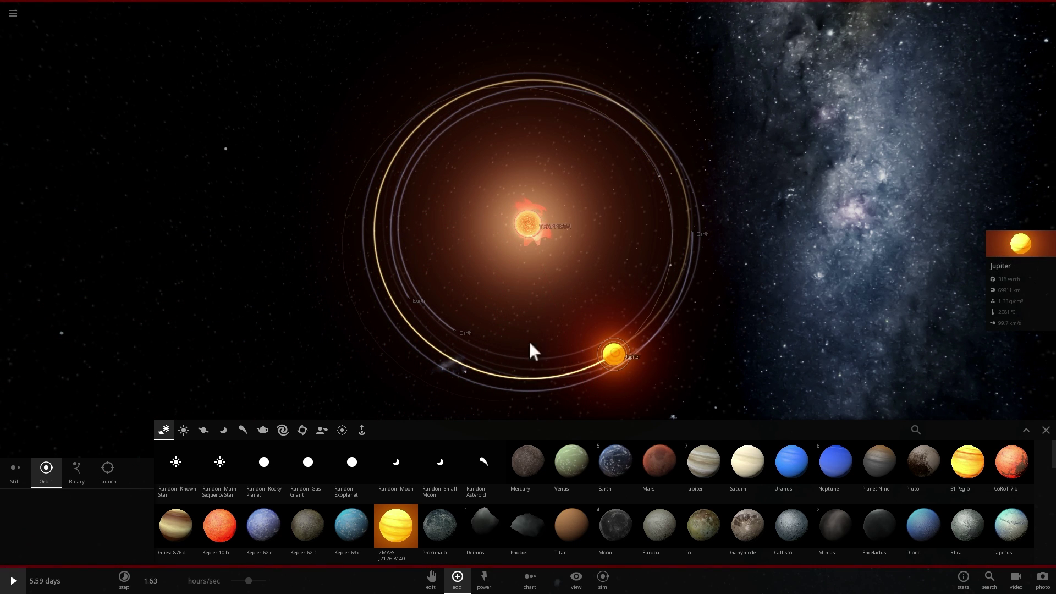
left_click(464, 338)
key("Delete")
left_click(412, 303)
key("Delete")
left_click(693, 236)
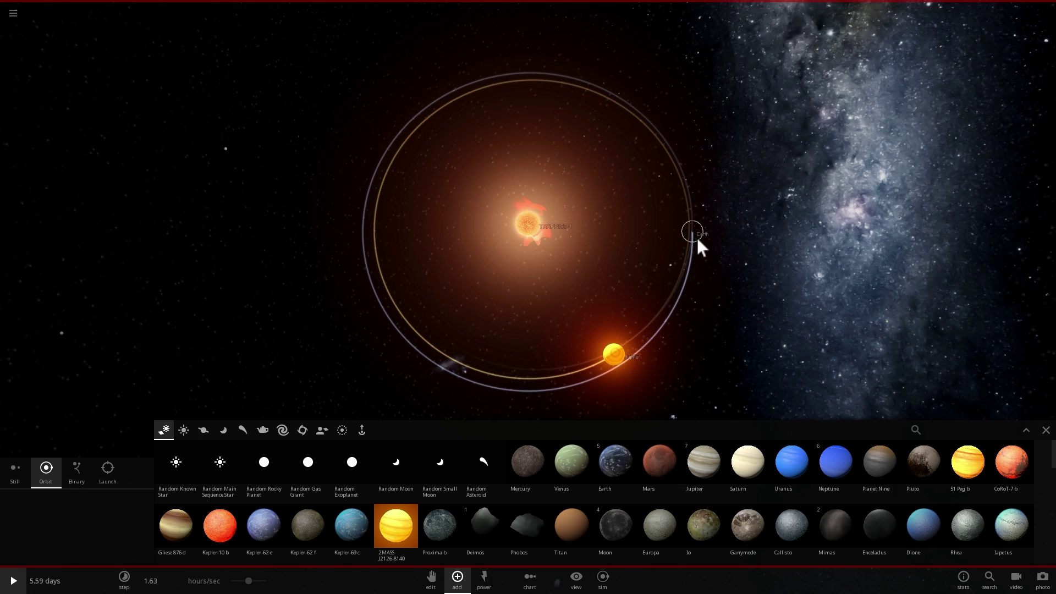
key("Delete")
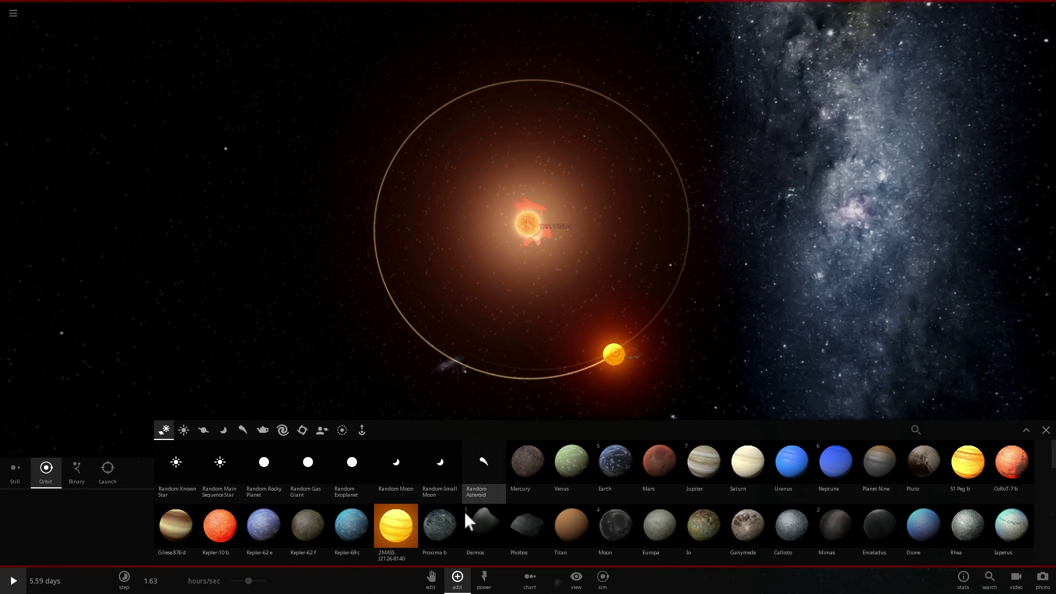
left_click(620, 460)
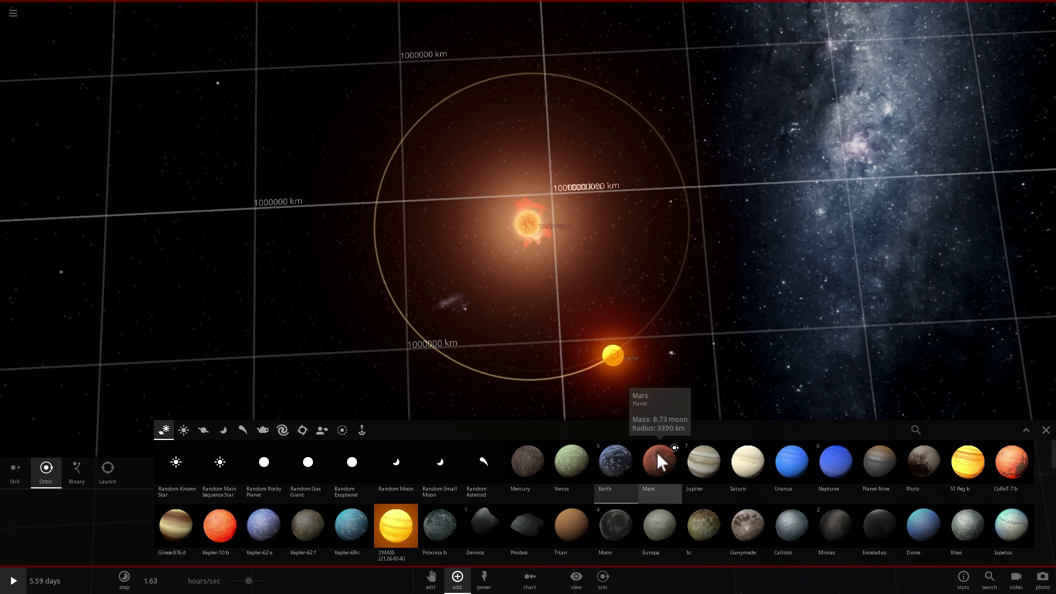
Step: Place Saturn in orbit around TRAPPIST-1, let it run to 11.6 days, then pause
left_click(732, 460)
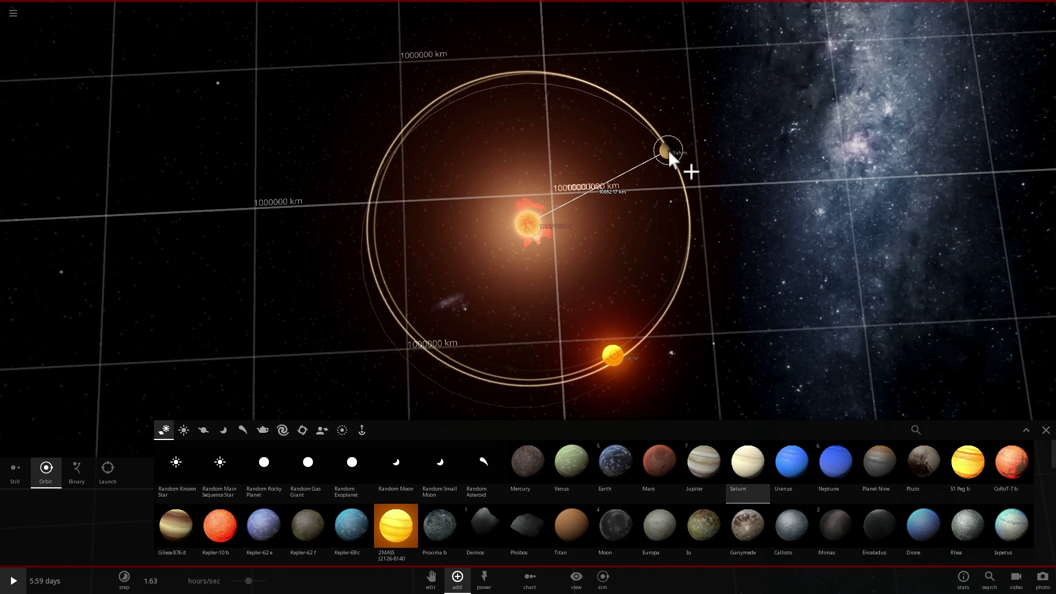
left_click(669, 150)
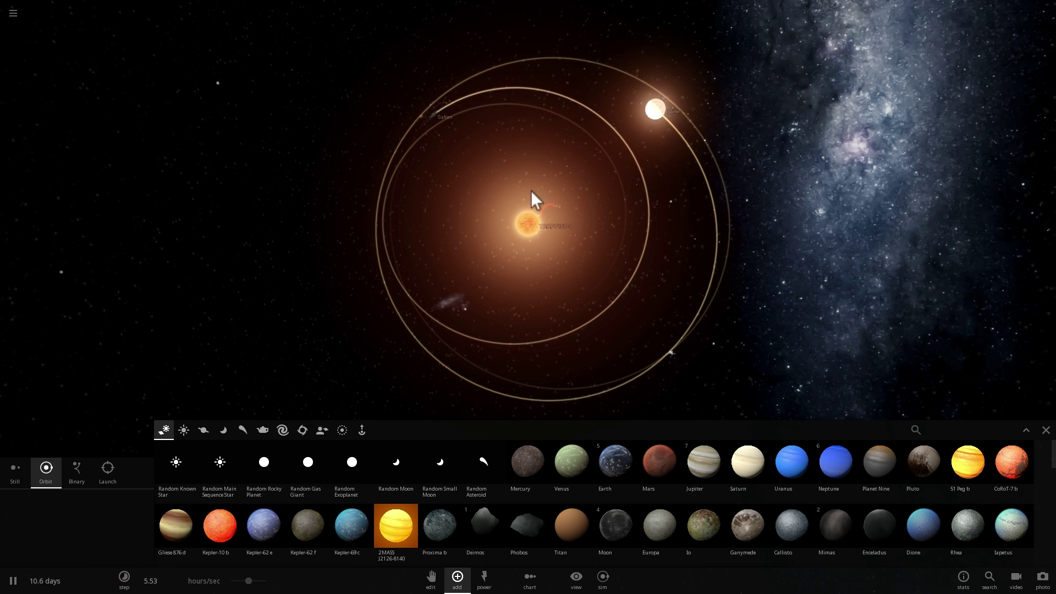
key("space")
key("space")
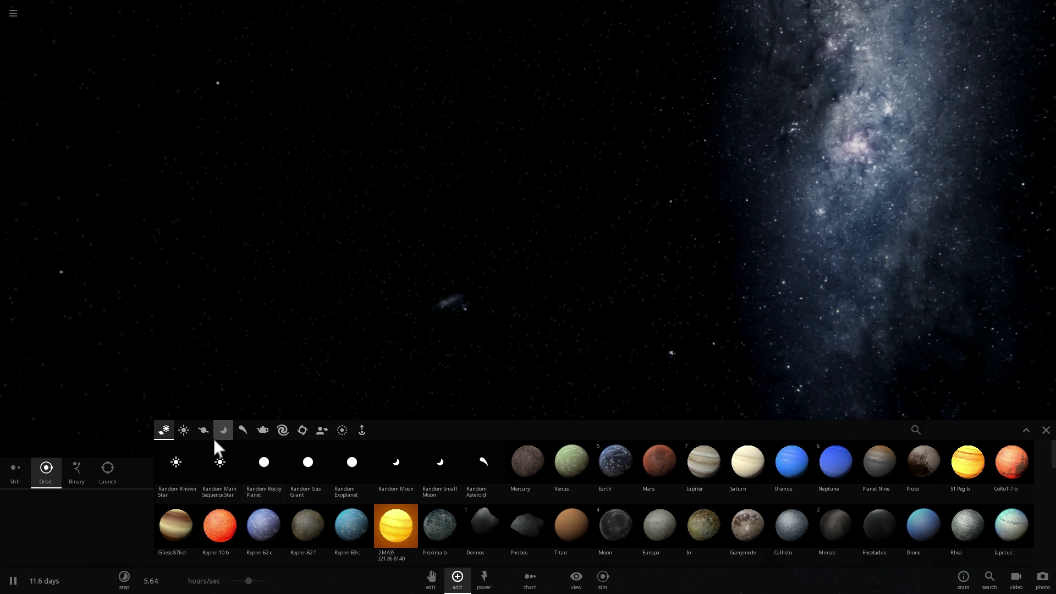
Step: Show the Stars list and drag Saturn's Mean Anomaly slider down to 0°
left_click(183, 430)
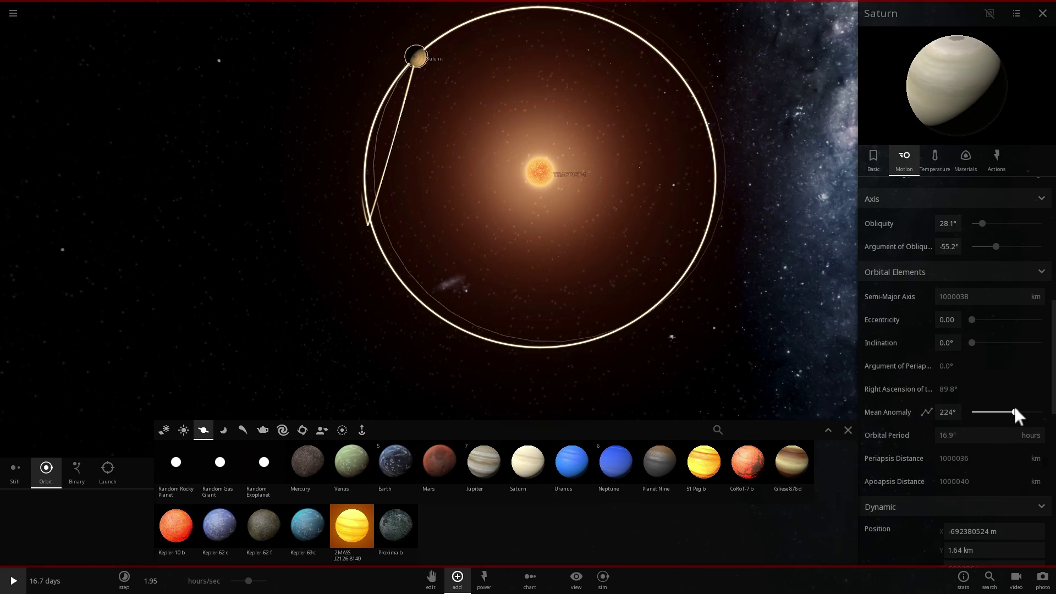
left_click_drag(1014, 407, 965, 414)
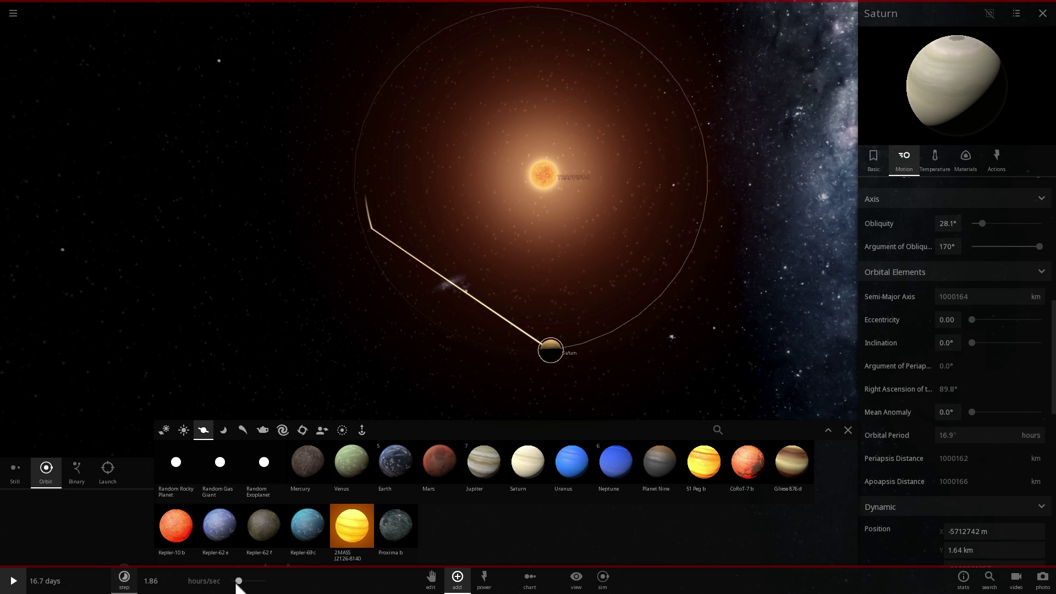
Step: Slow the simulation, then place an Earth on Saturn's orbit and slide it toward Saturn
left_click_drag(236, 584, 230, 583)
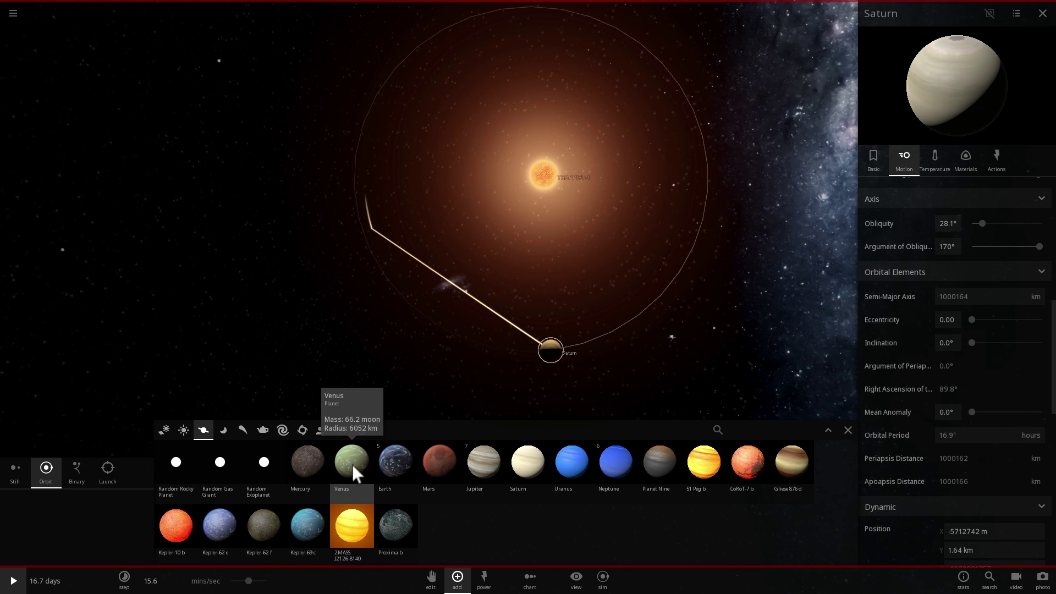
left_click(394, 463)
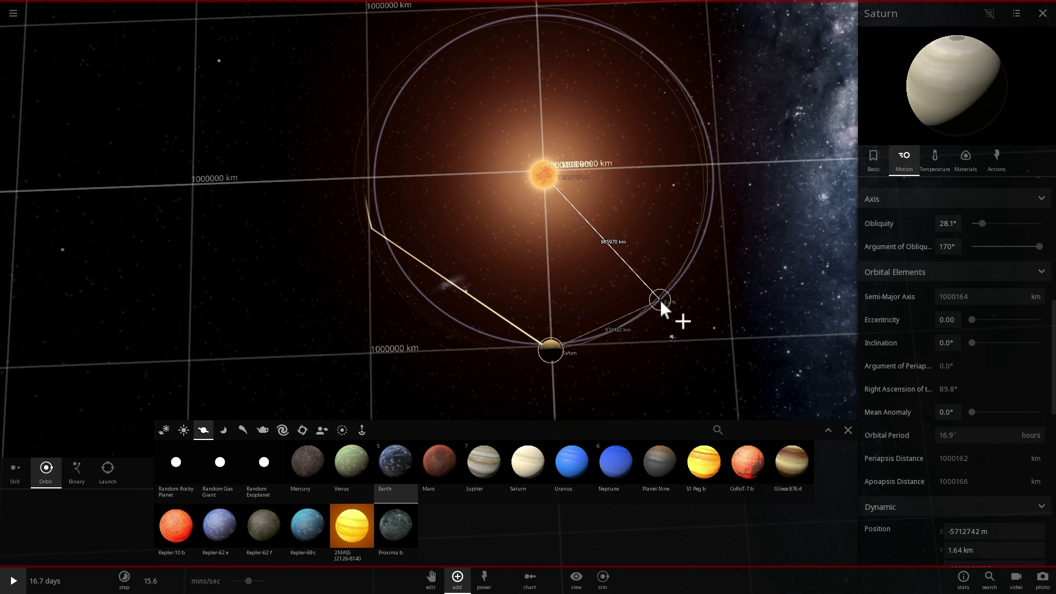
left_click(665, 302)
left_click_drag(1004, 411, 992, 411)
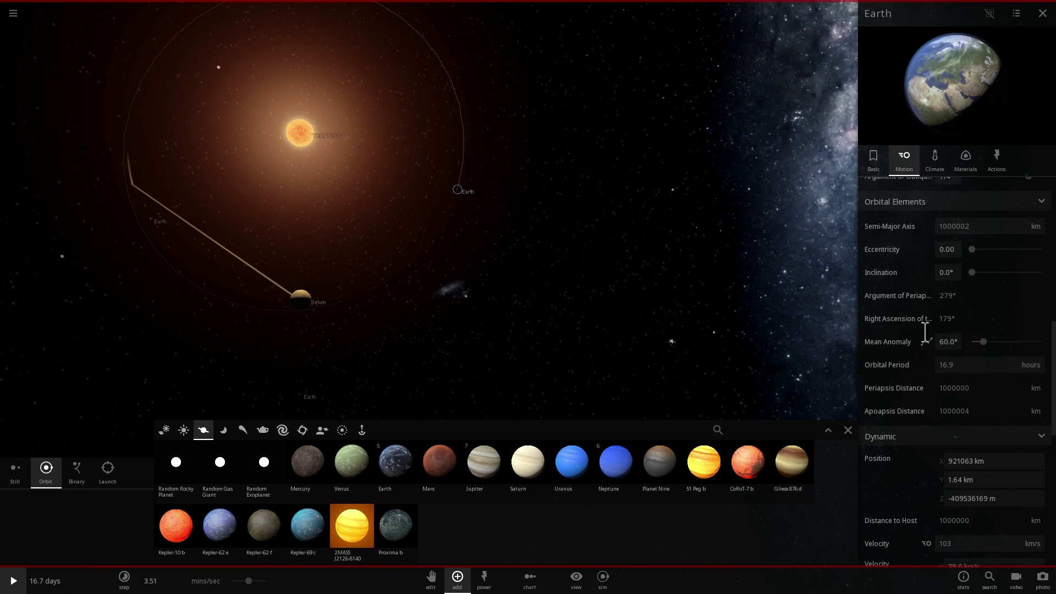
Step: Select the second Earth and set its right ascension to 179° and mean anomaly to 180°
left_click(301, 297)
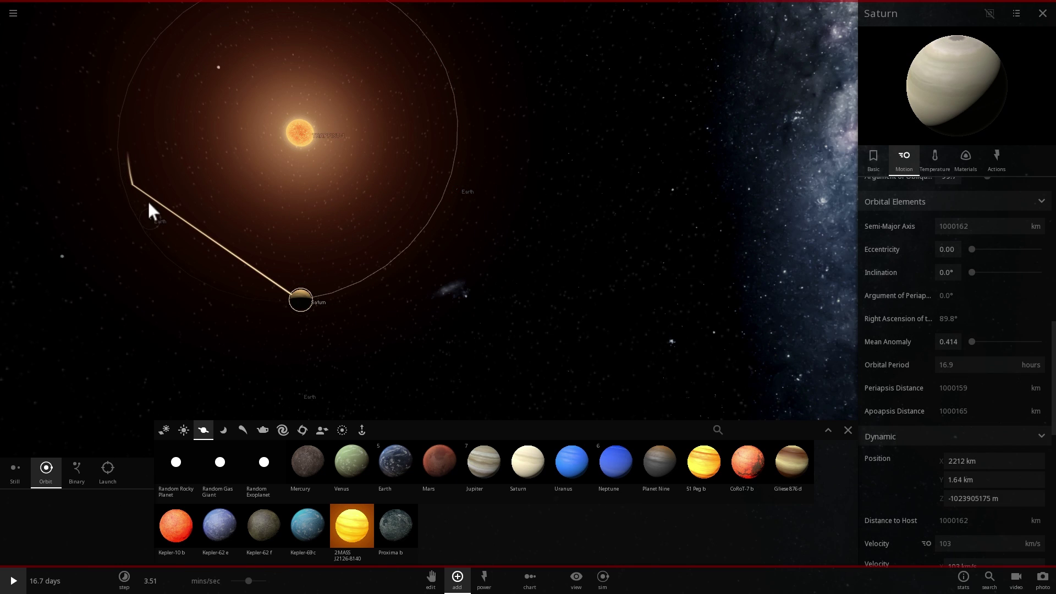
left_click(151, 222)
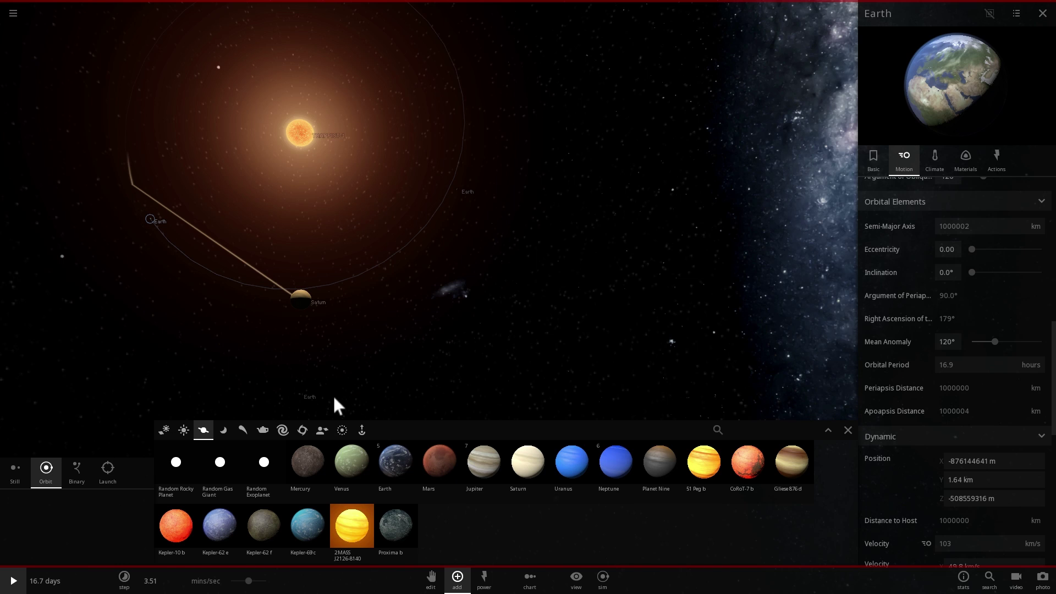
left_click(306, 394)
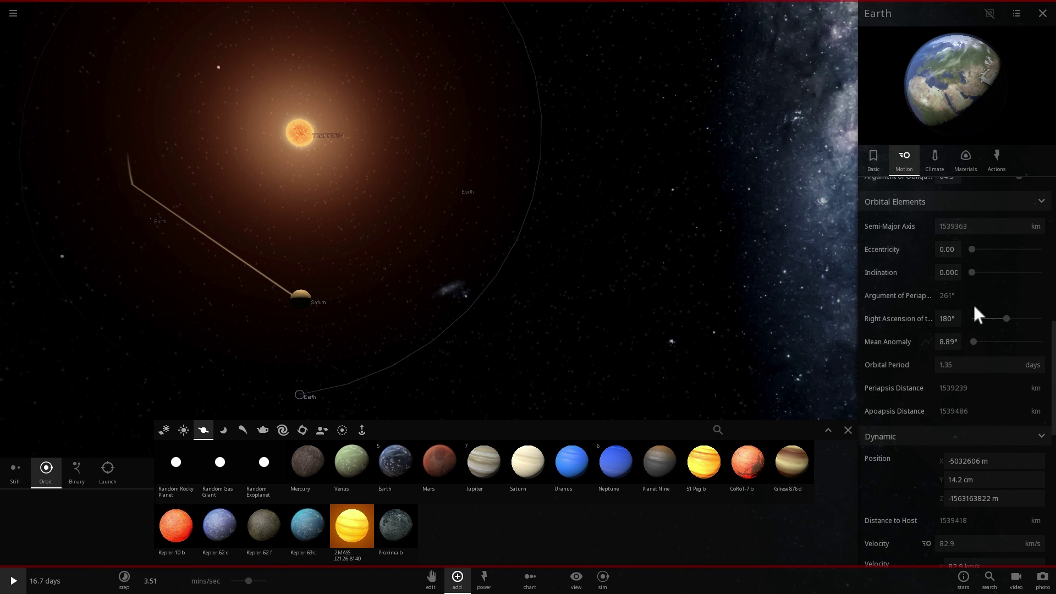
left_click_drag(1001, 318, 1003, 319)
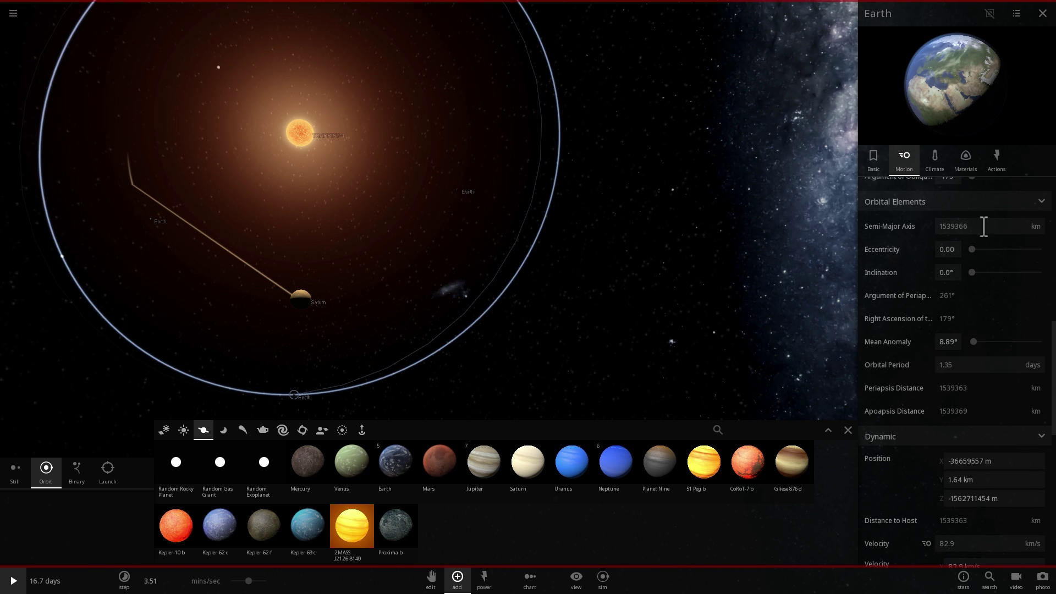
scroll(331, 206, "down", 2)
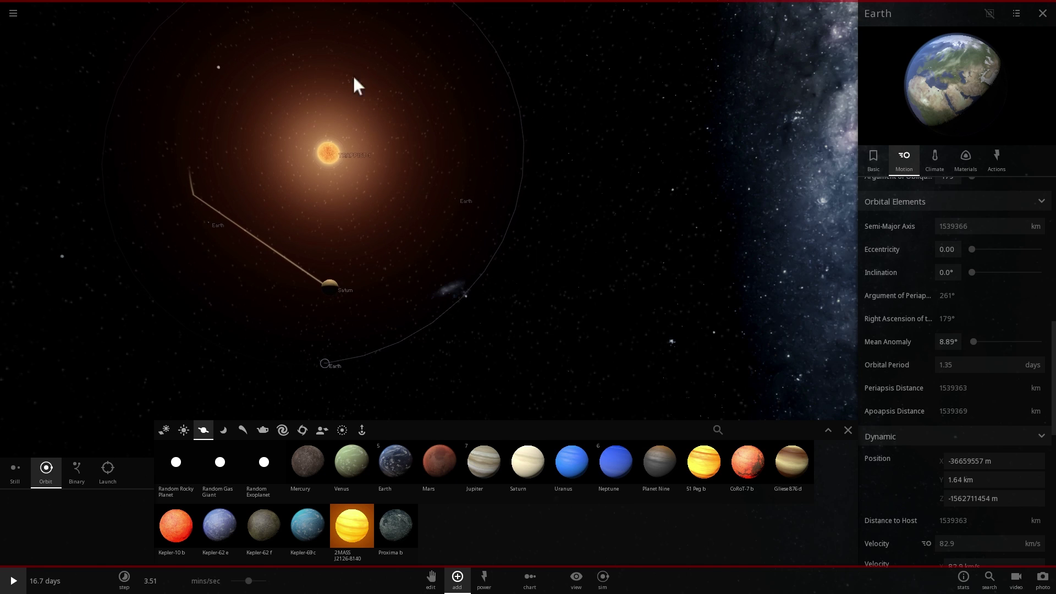
left_click_drag(354, 77, 498, 173)
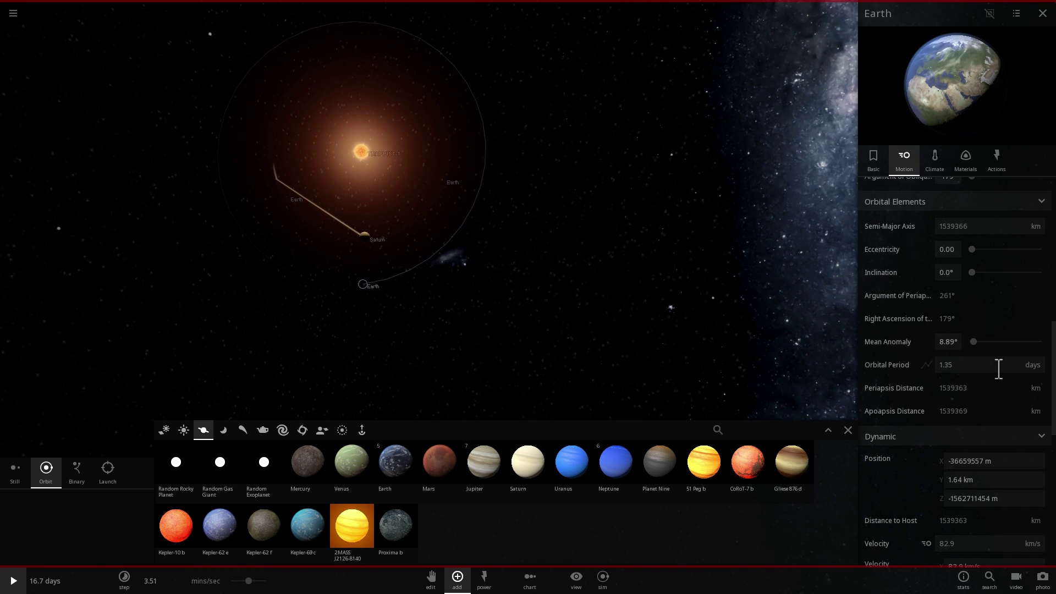
left_click_drag(959, 342, 836, 343)
type("180")
key("Return")
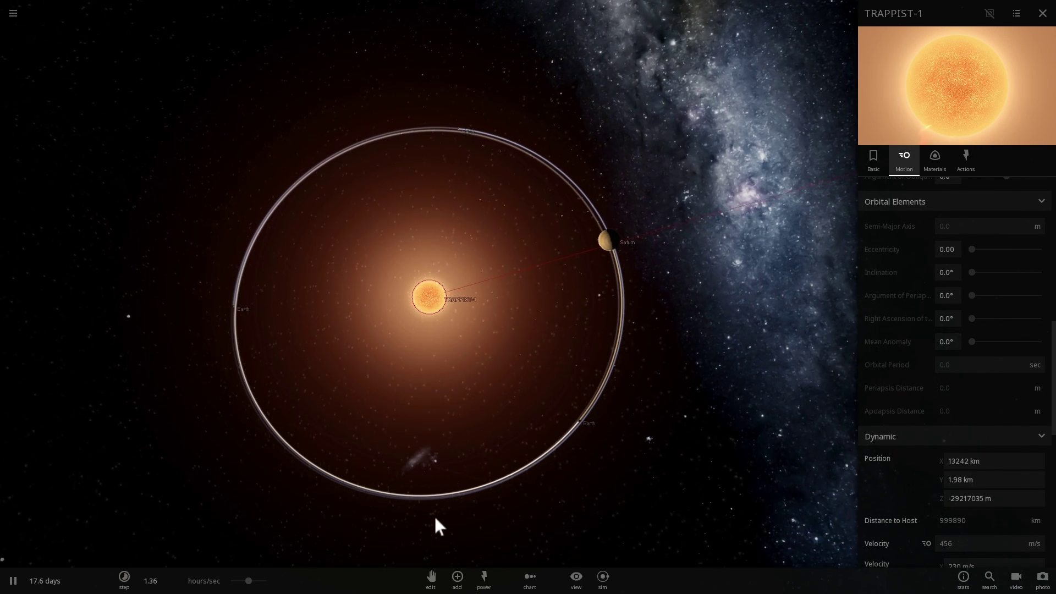
Step: Raise the hours/sec rate to watch the orbits, then pause at 19.6 days
left_click_drag(255, 585, 263, 580)
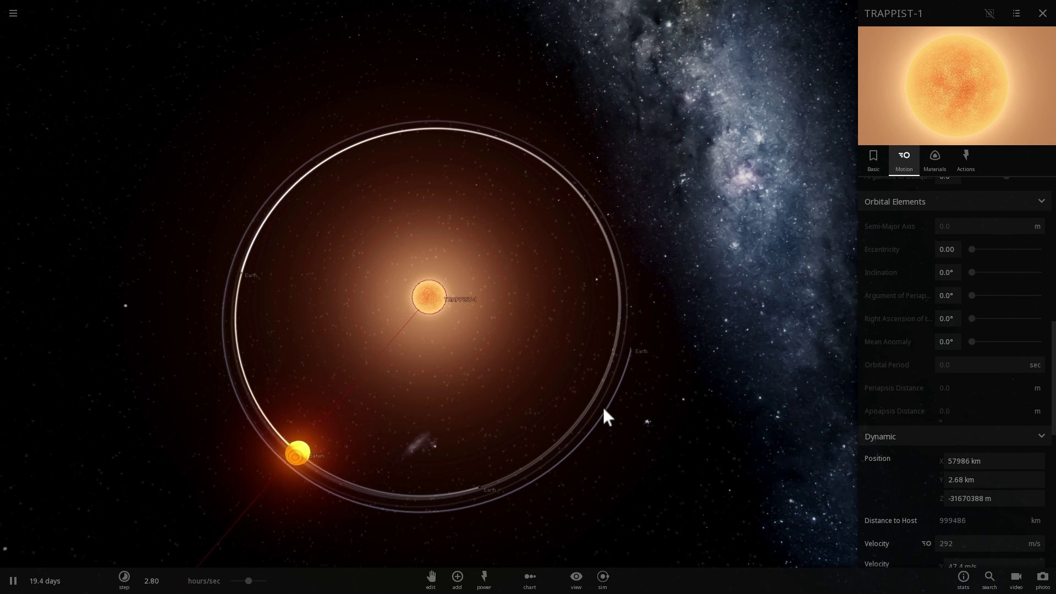
key("space")
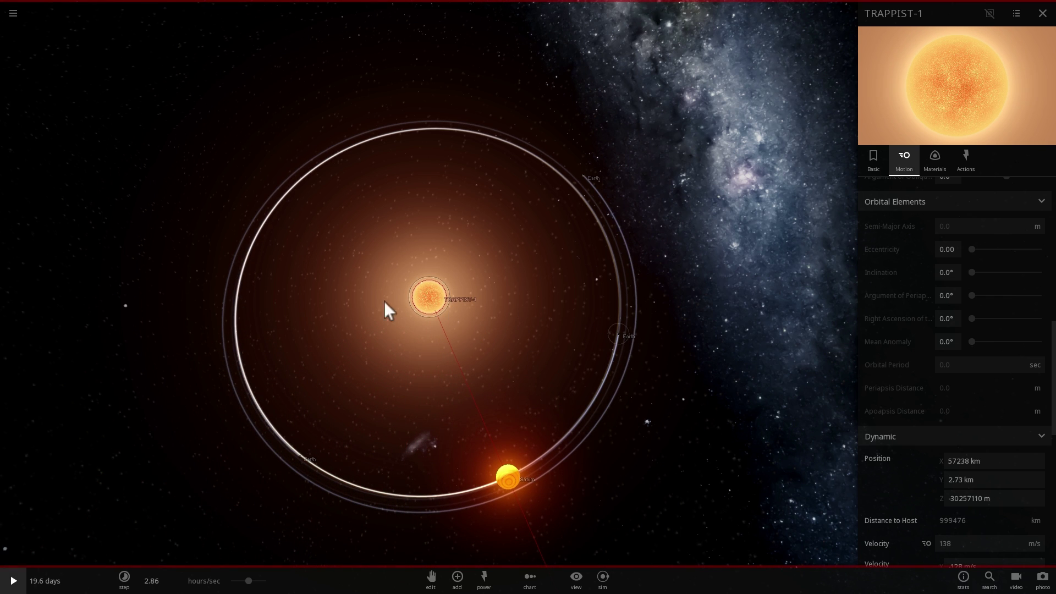
Step: Select one of the Earths, delete it, and resume the simulation
left_click(620, 344)
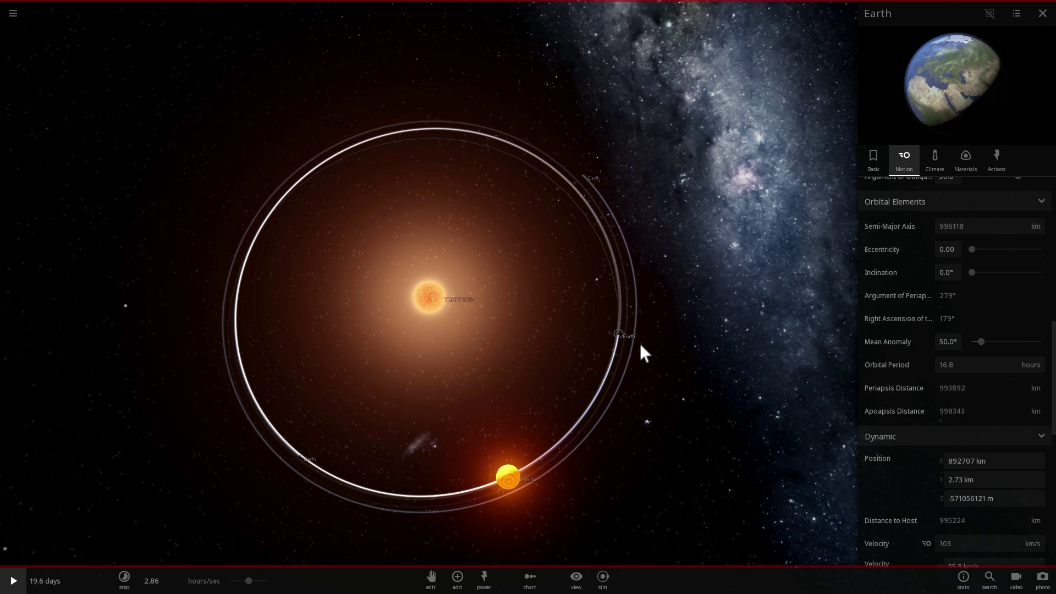
key("space")
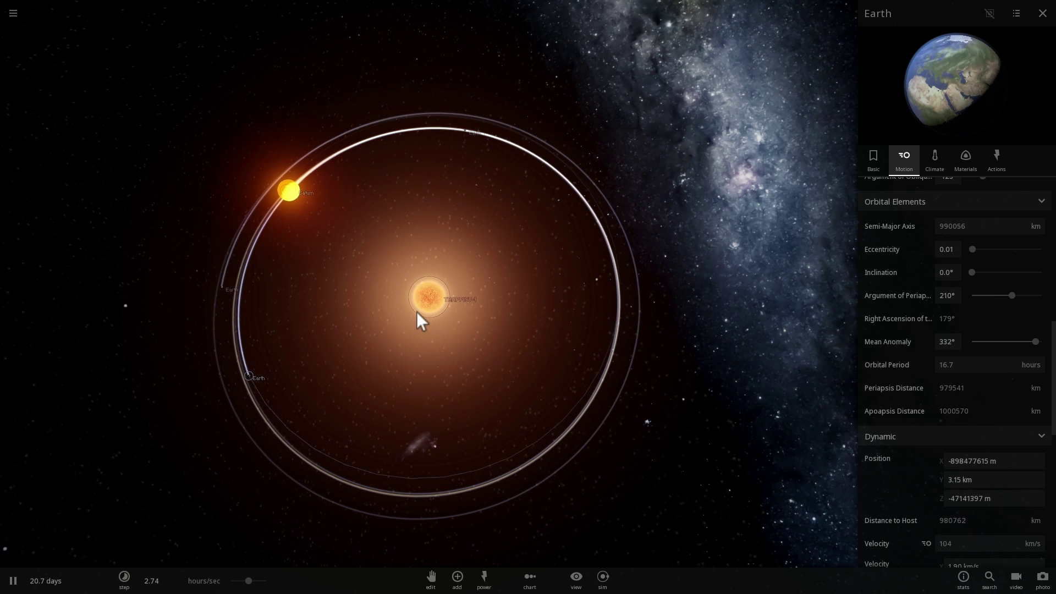
key("space")
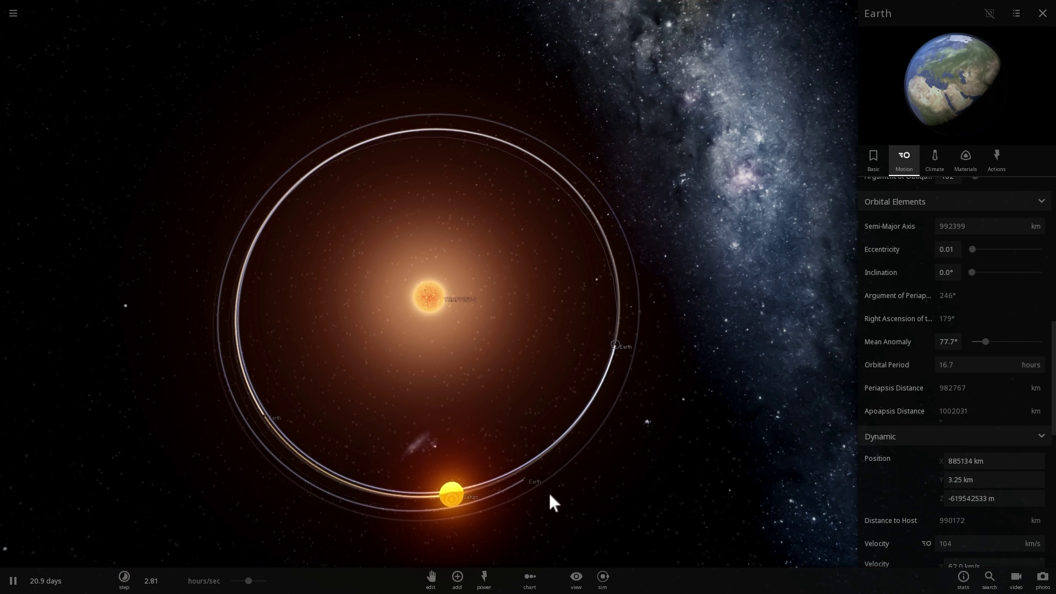
key("space")
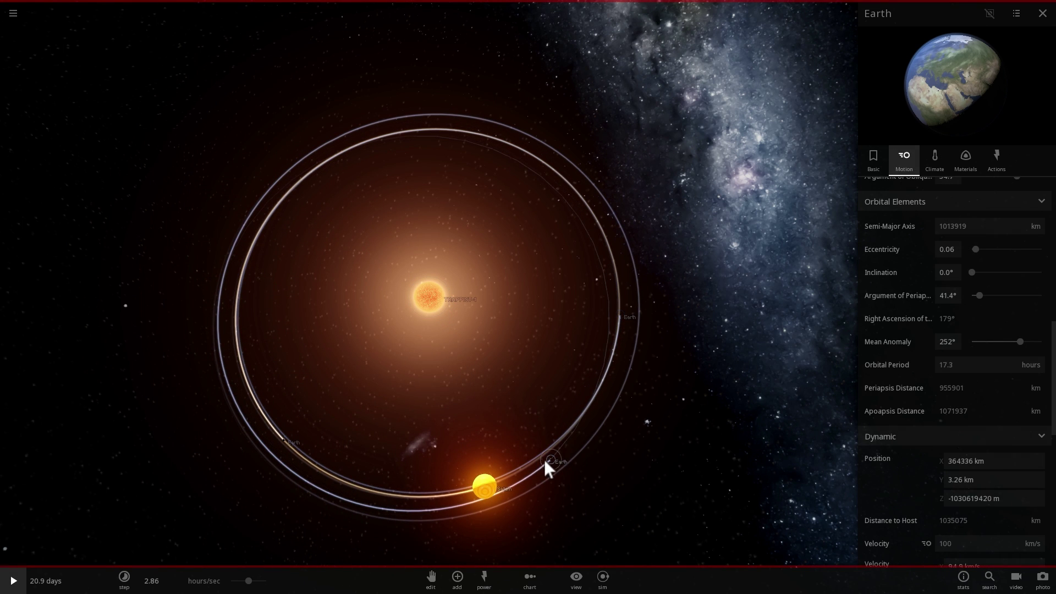
key("Delete")
key("space")
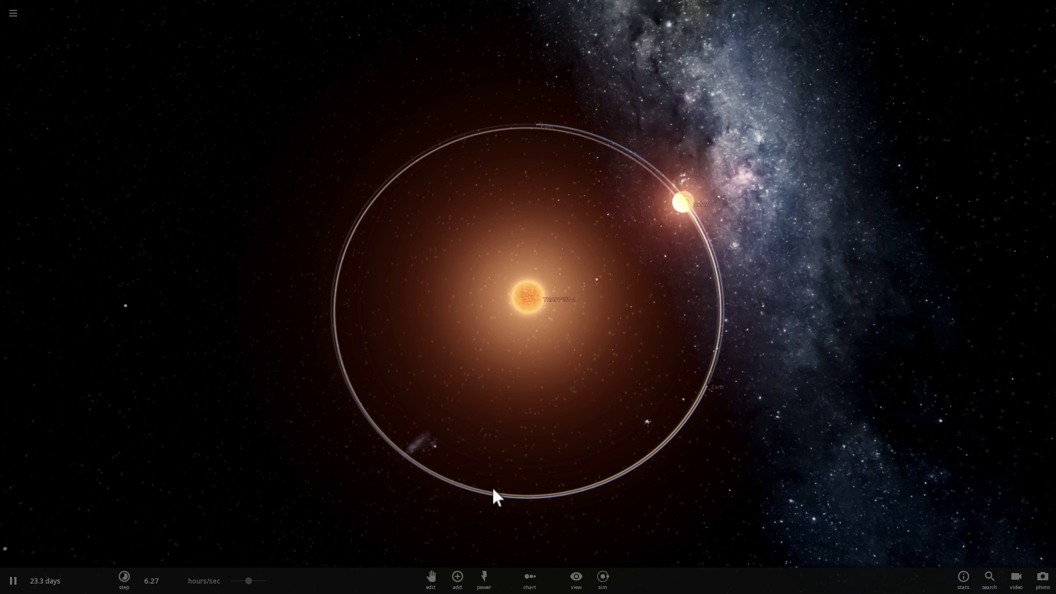
Step: Hide the orbit trails and lower the simulation speed to about 2.94 hours/sec
mouse_move(571, 586)
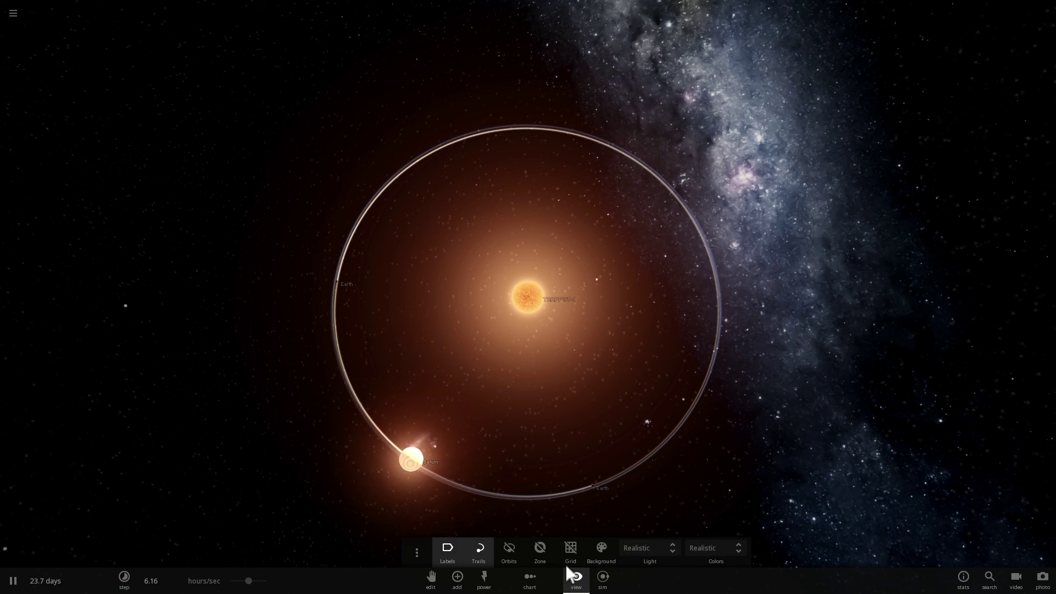
left_click(478, 550)
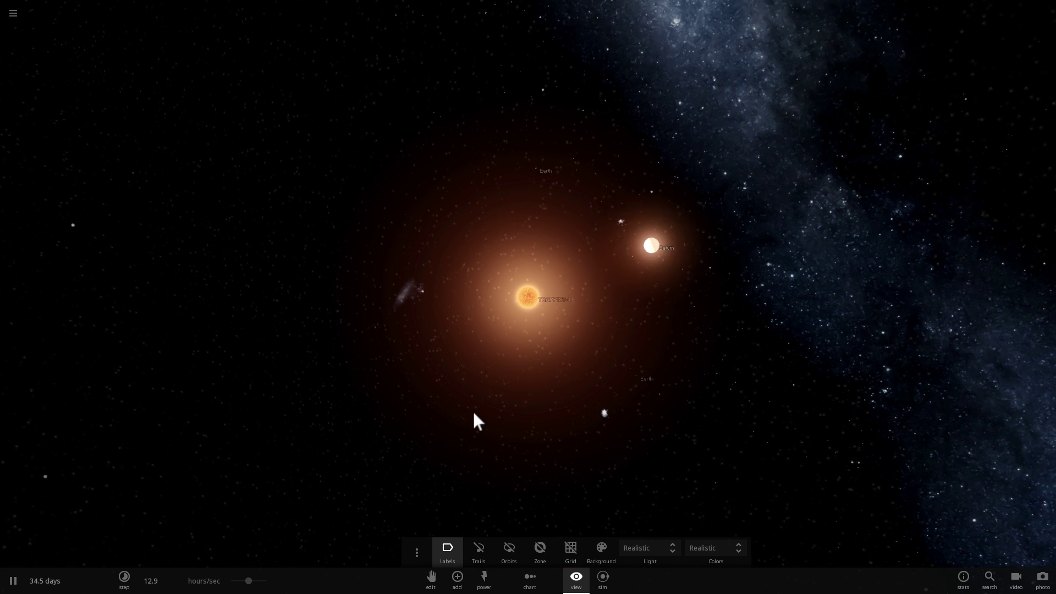
right_click_drag(473, 412, 531, 381)
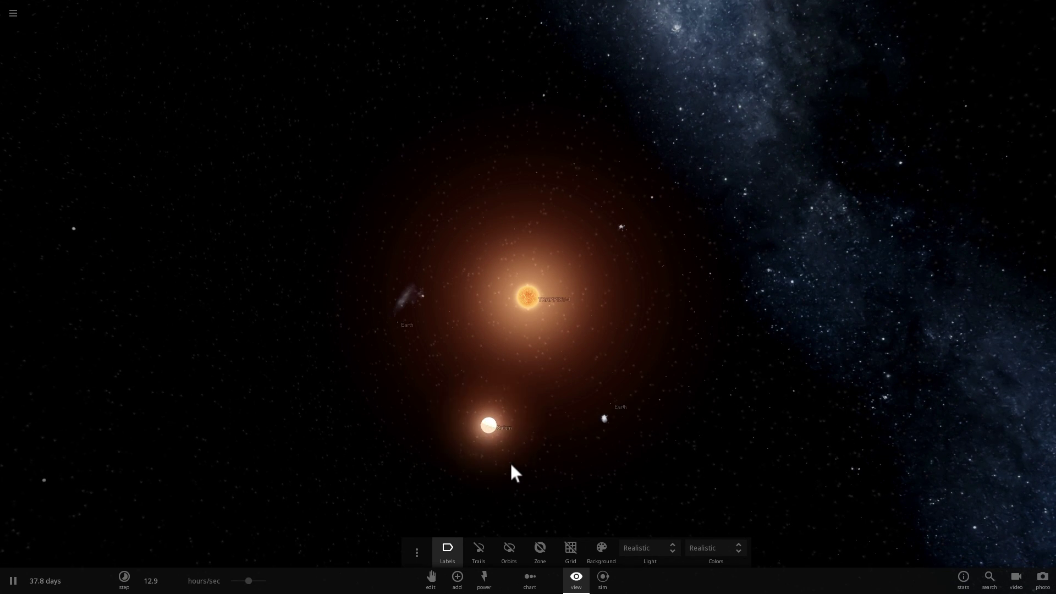
left_click_drag(250, 582, 253, 584)
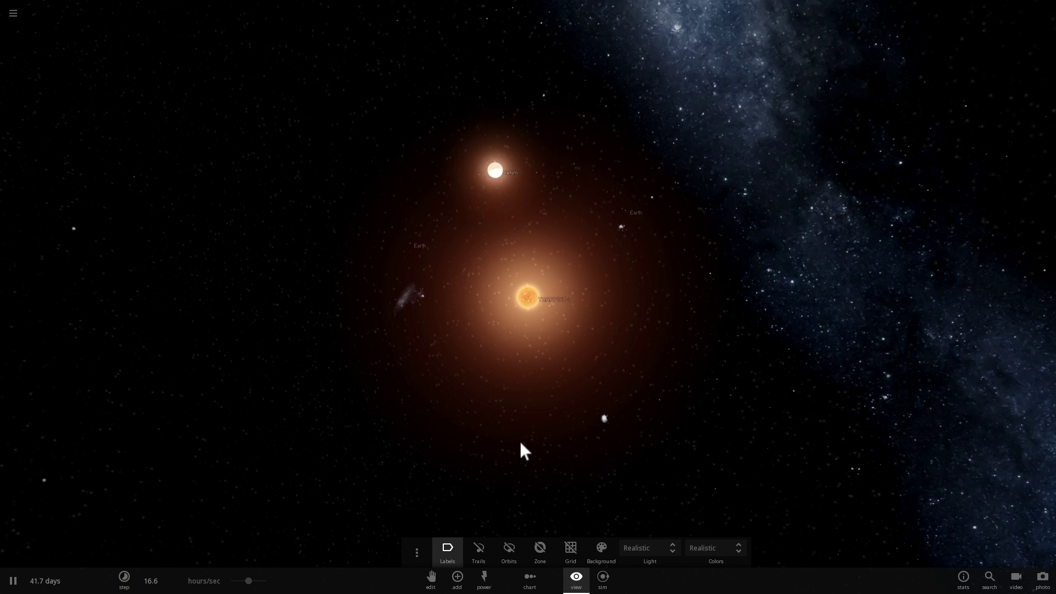
right_click_drag(520, 441, 518, 423)
left_click_drag(248, 581, 231, 583)
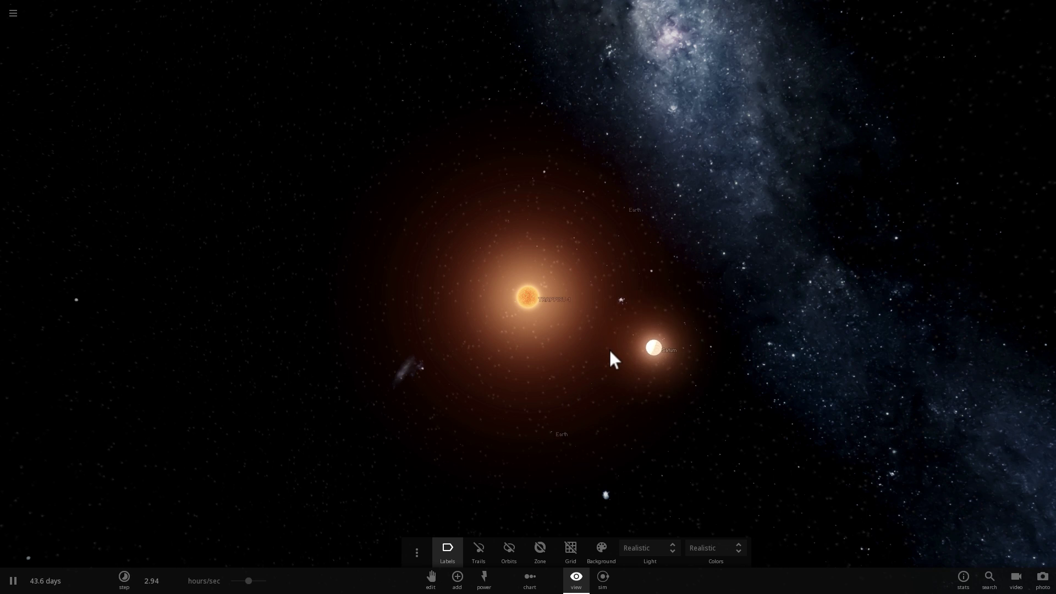
Step: Return to the main menu and start a new empty simulation
left_click(12, 17)
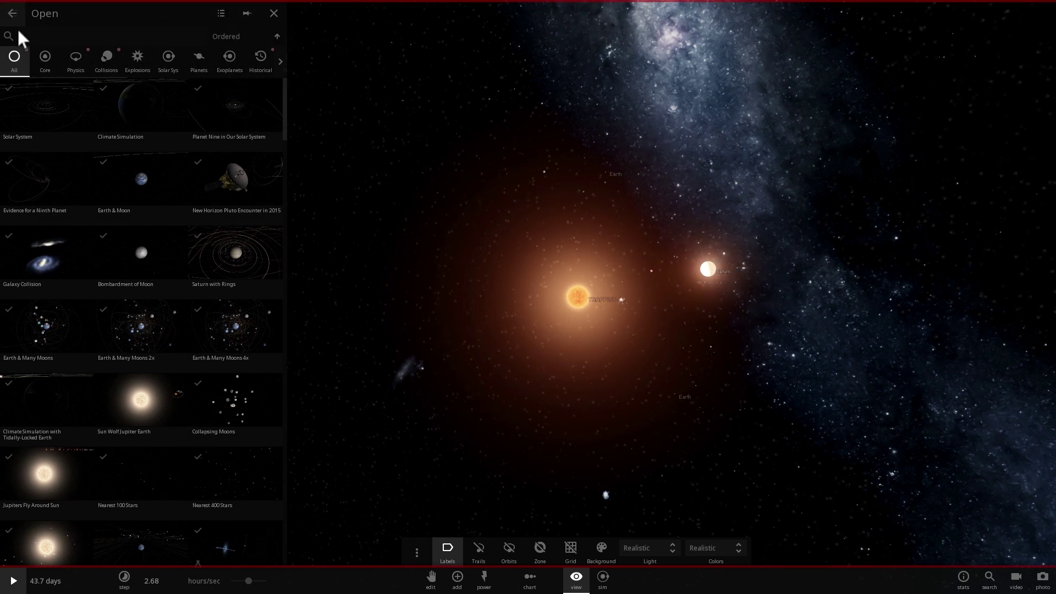
left_click(15, 15)
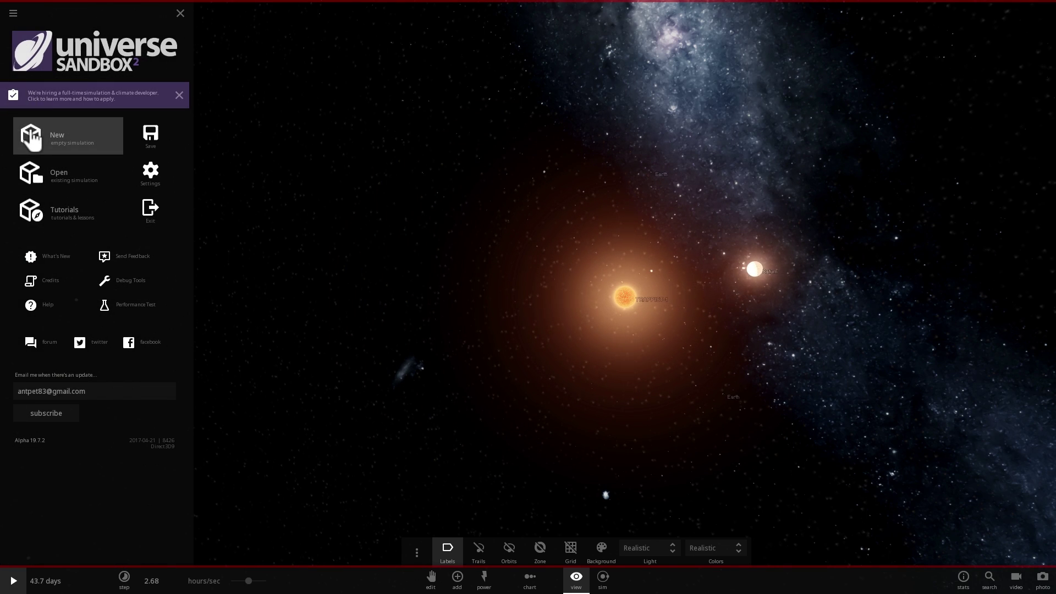
left_click(31, 118)
Step: Browse the Add catalogue's Stars list with R136a1 in the scene
left_click(456, 588)
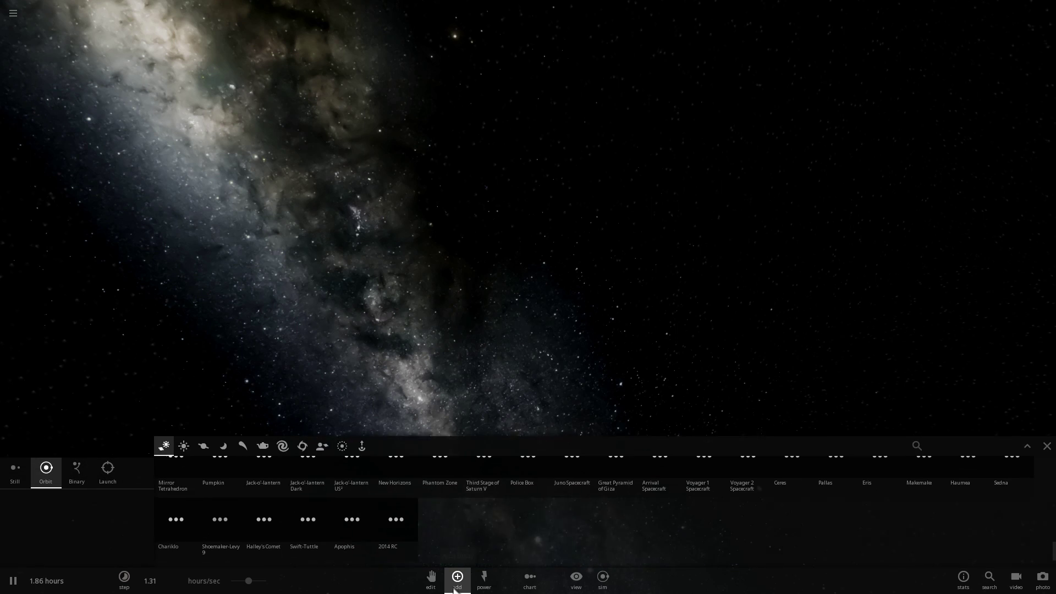
left_click(210, 437)
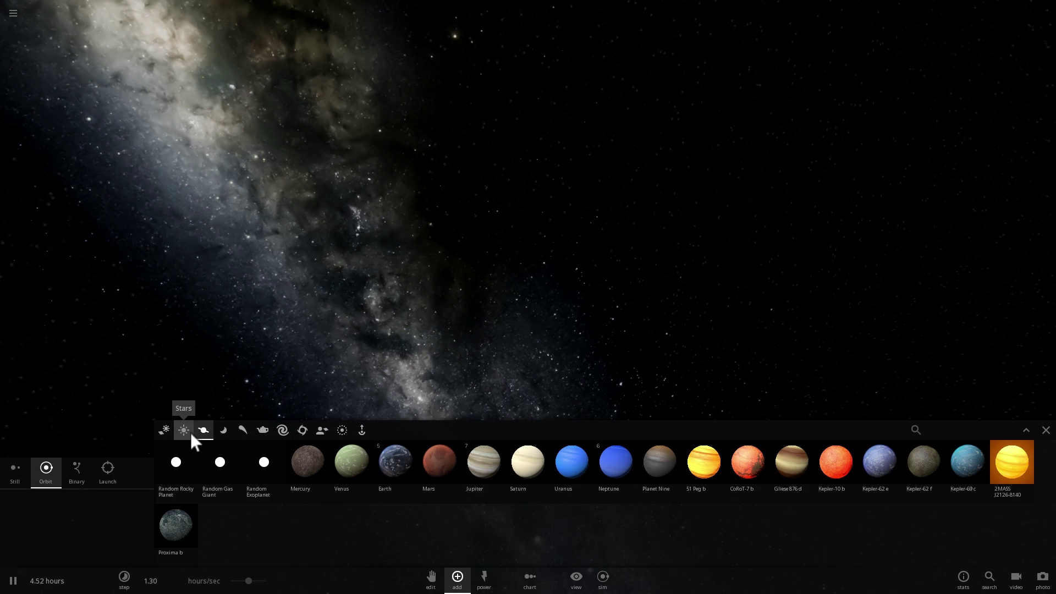
left_click(187, 432)
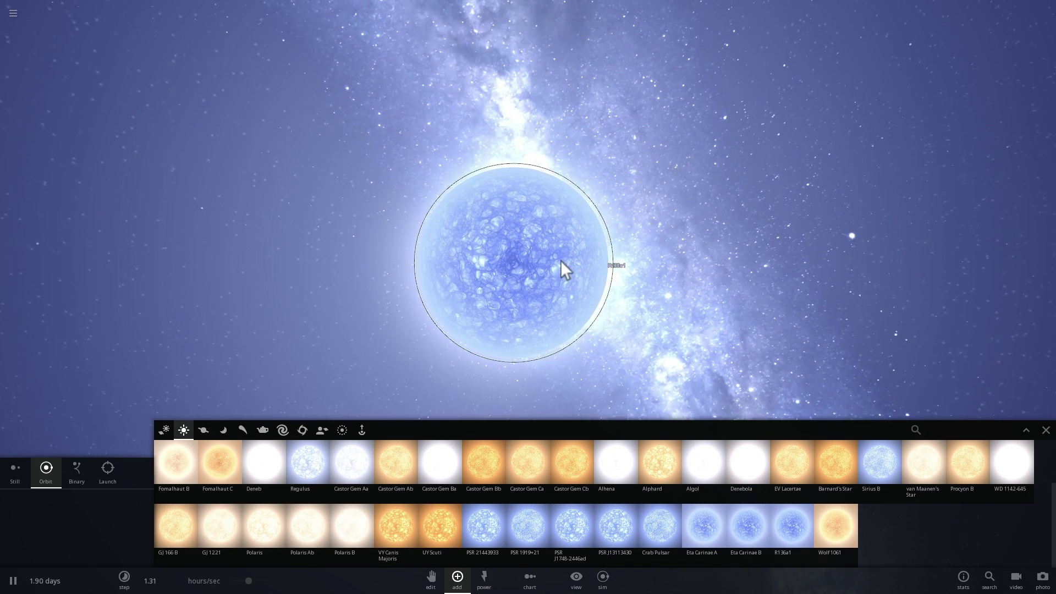
scroll(560, 259, "down", 3)
scroll(520, 265, "down", 5)
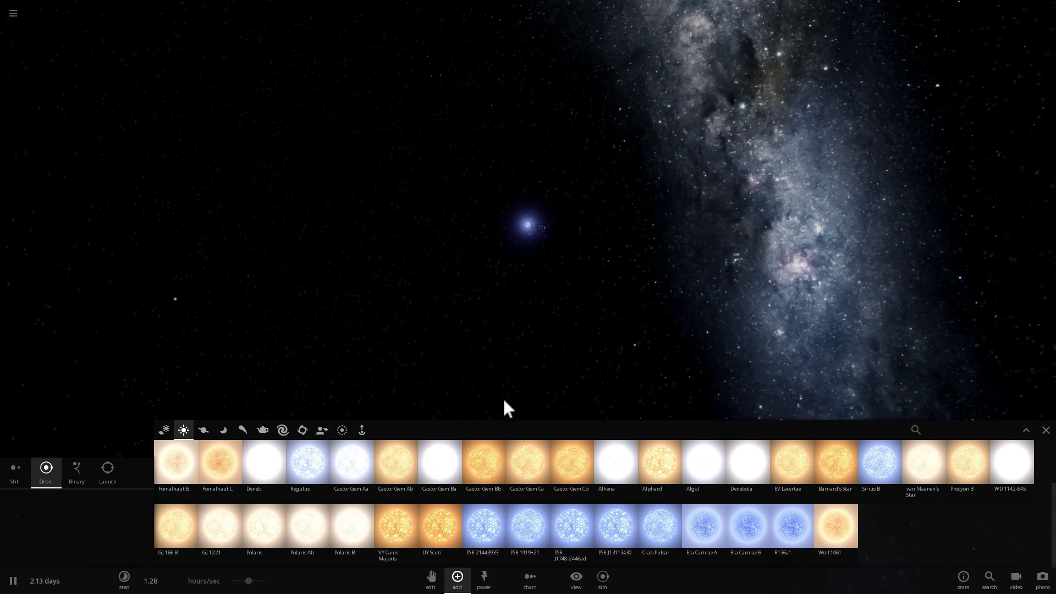
scroll(484, 479, "up", 2)
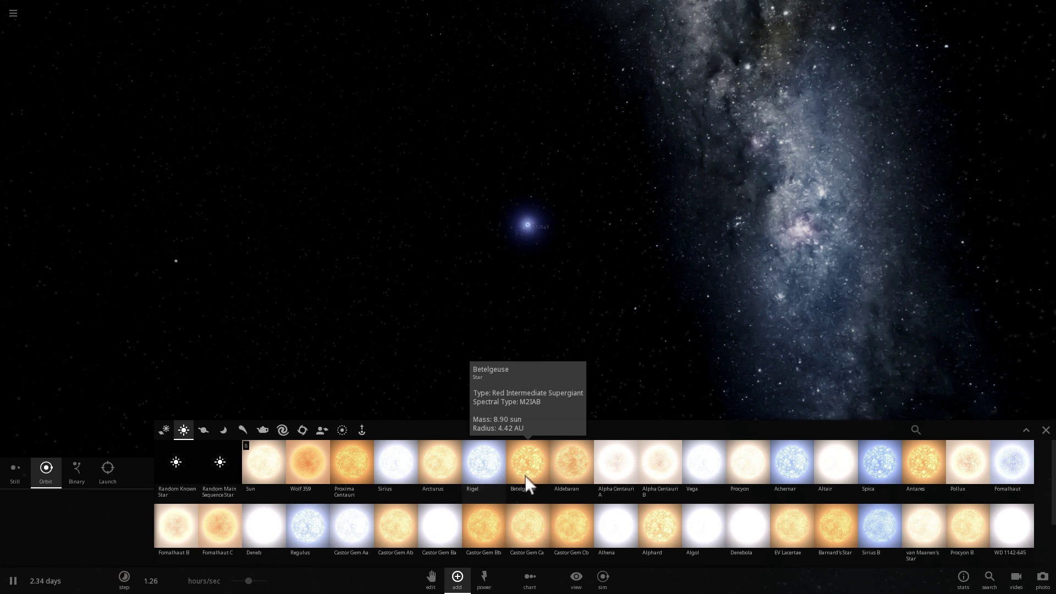
left_click_drag(542, 327, 529, 283)
scroll(529, 283, "up", 4)
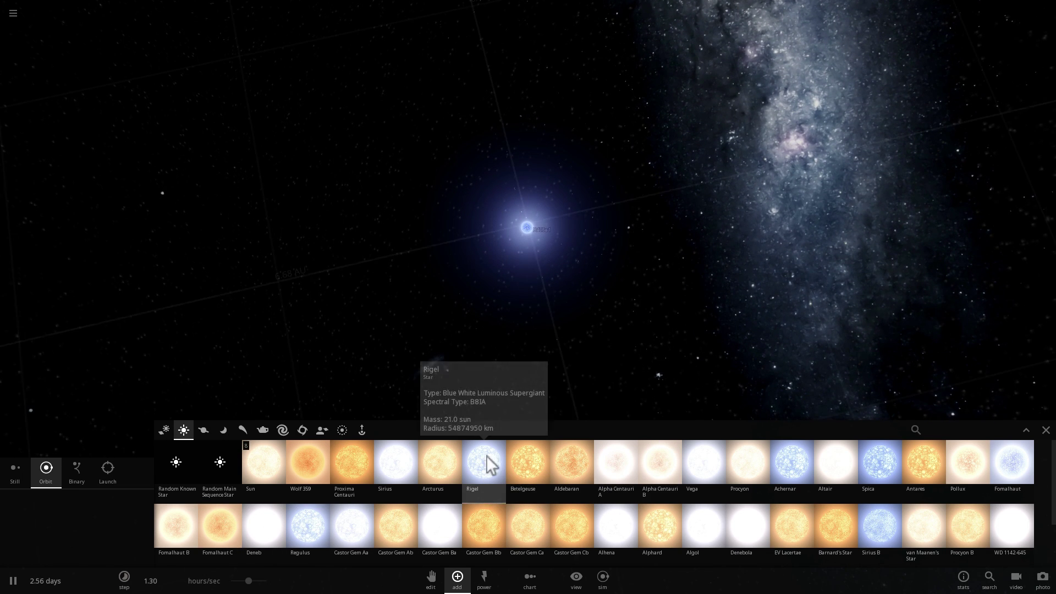
scroll(519, 507, "down", 2)
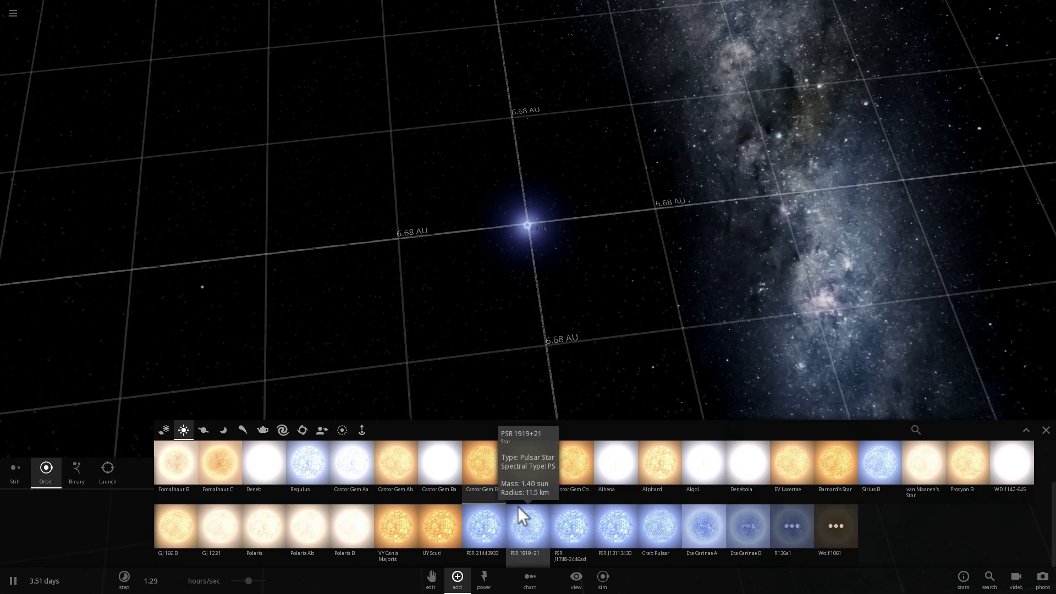
Step: Pick UY Scuti and place the first one orbiting below R136a1
left_click(431, 525)
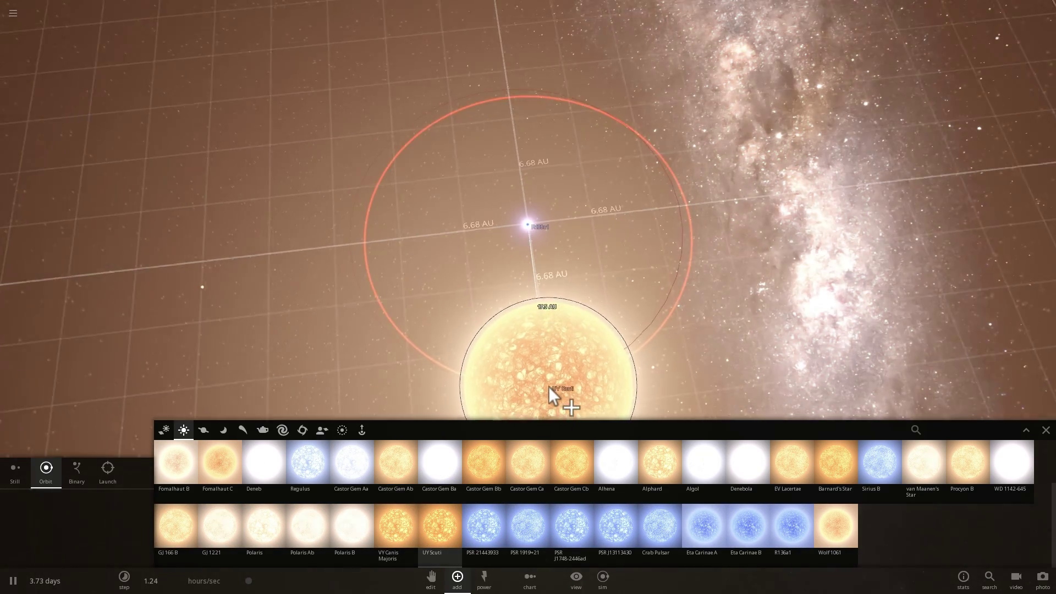
scroll(549, 386, "down", 1)
right_click_drag(550, 377, 543, 356)
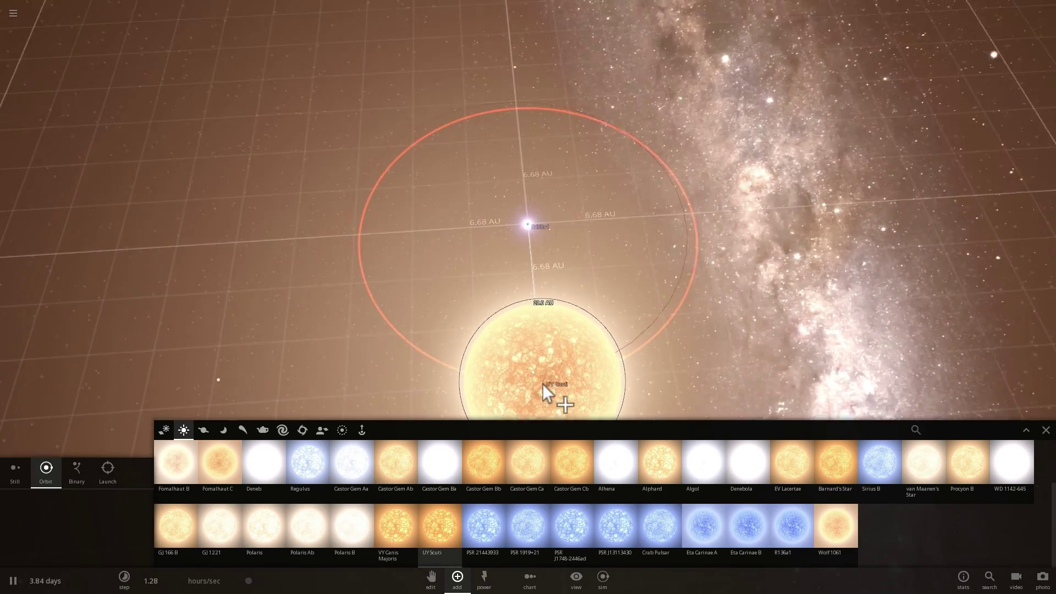
left_click(541, 378)
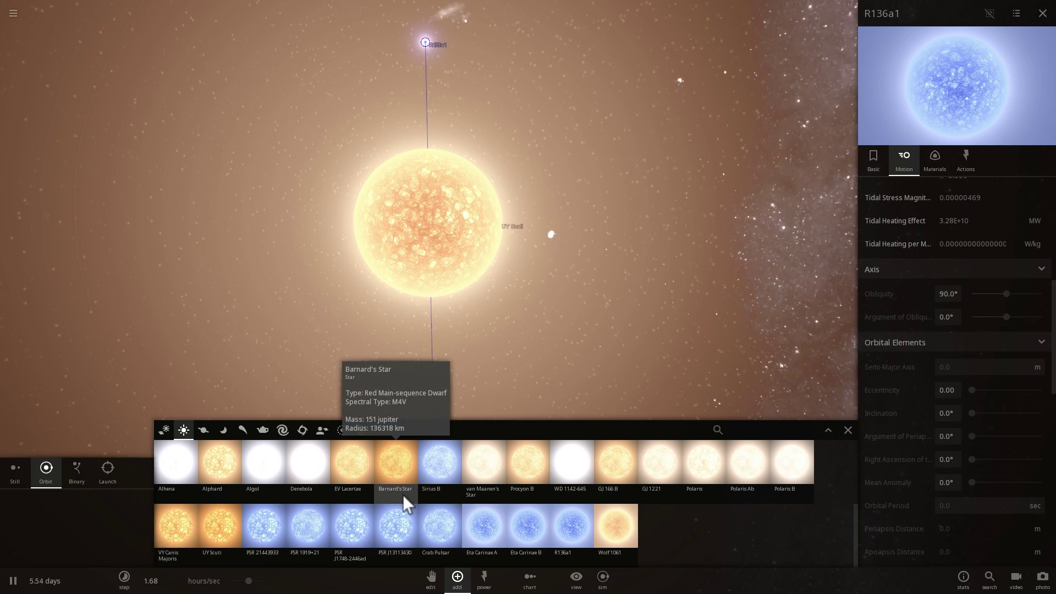
Step: Place three more UY Scuti stars right, left and above R136a1
left_click(214, 535)
scroll(574, 244, "down", 4)
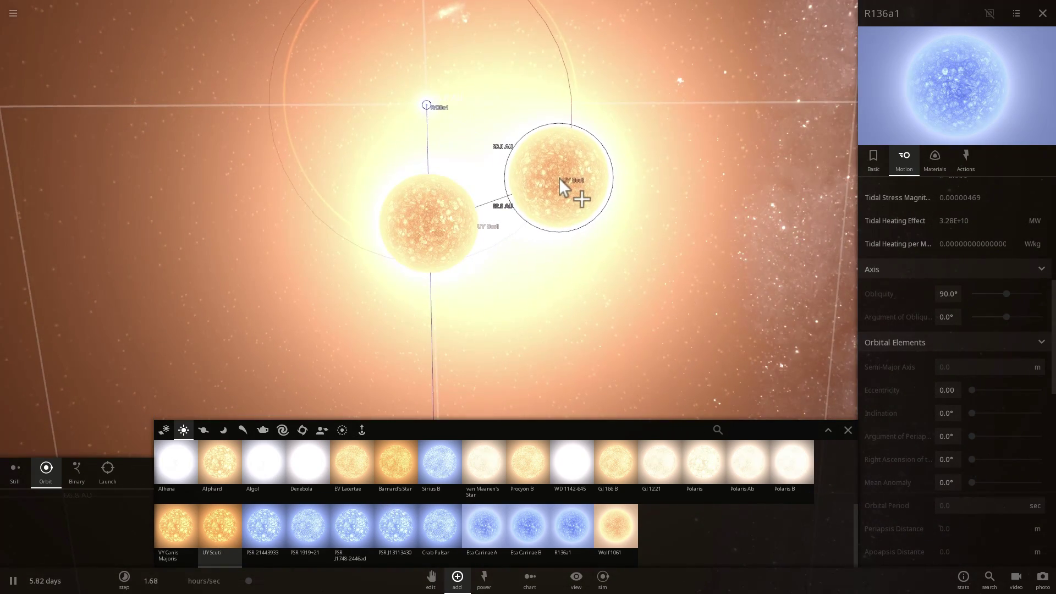
left_click(527, 177)
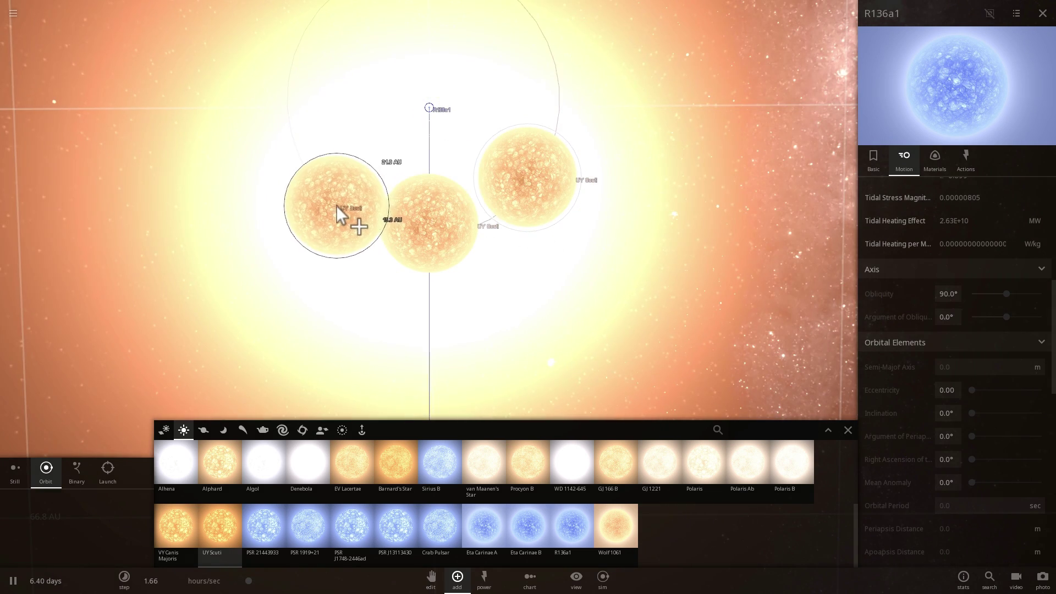
left_click(321, 193)
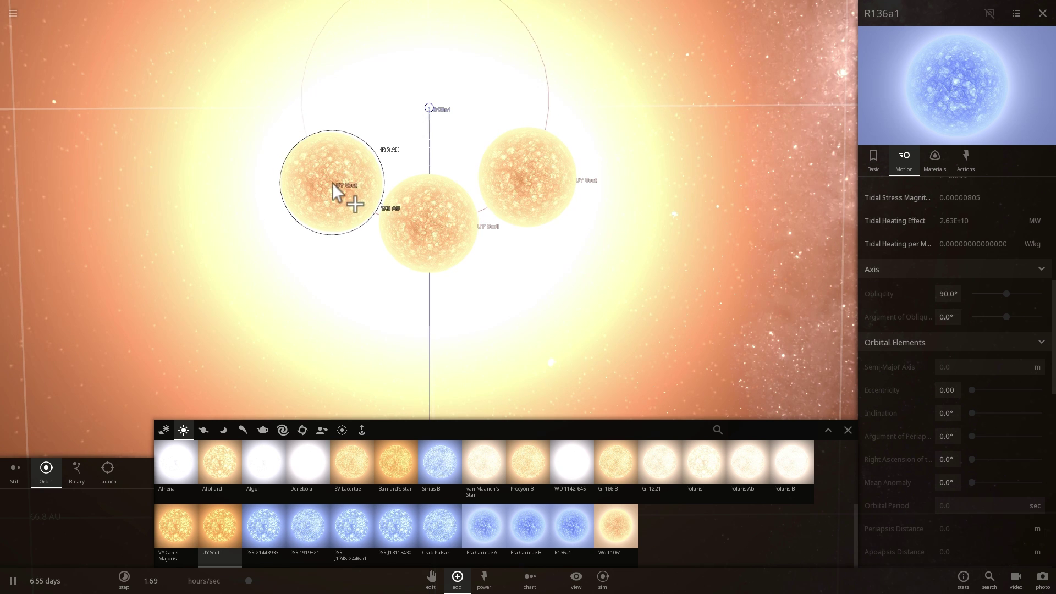
scroll(447, 102, "down", 3)
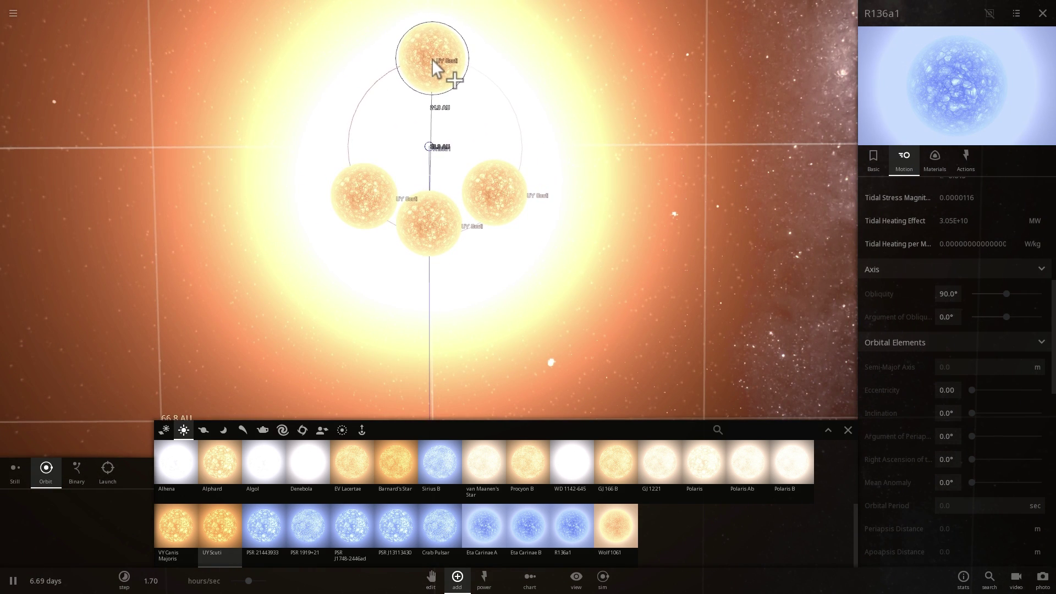
left_click(428, 60)
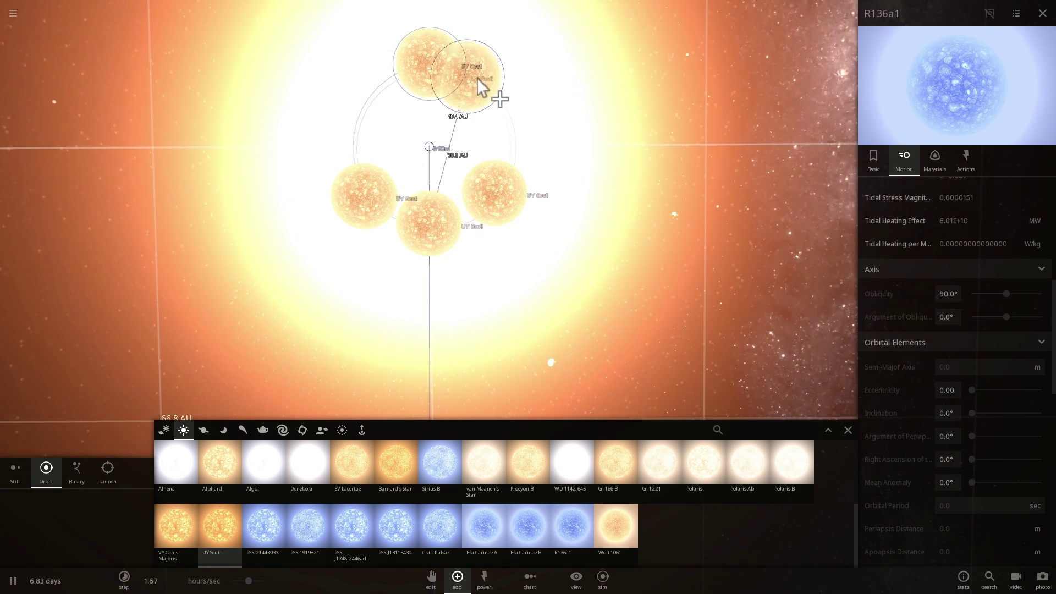
left_click(444, 235)
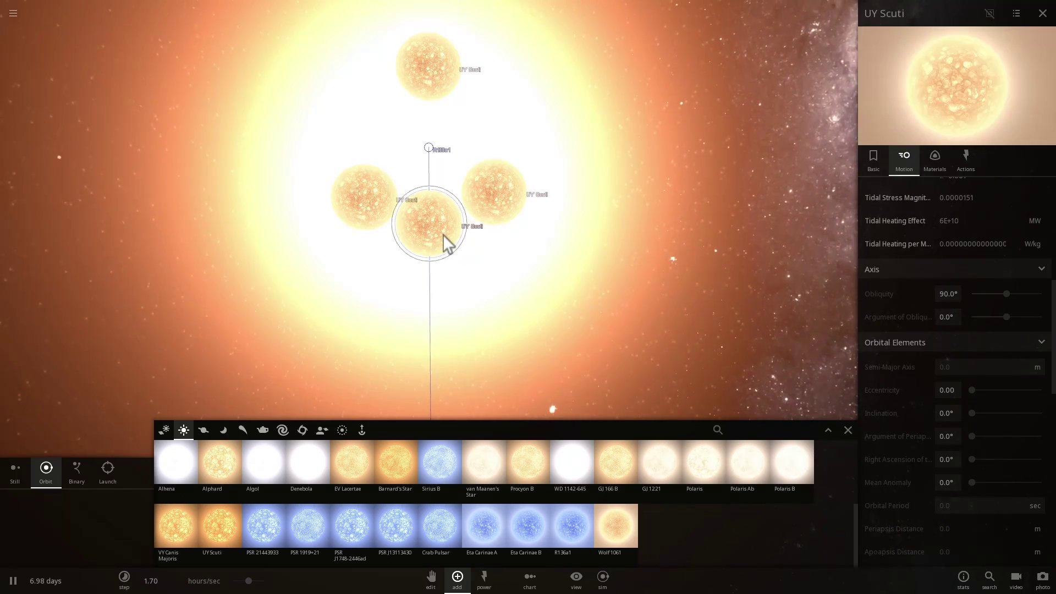
Step: Close the object catalogue and zoom while the UY Scuti stars dissolve into pink gas
left_click(848, 430)
scroll(536, 339, "up", 3)
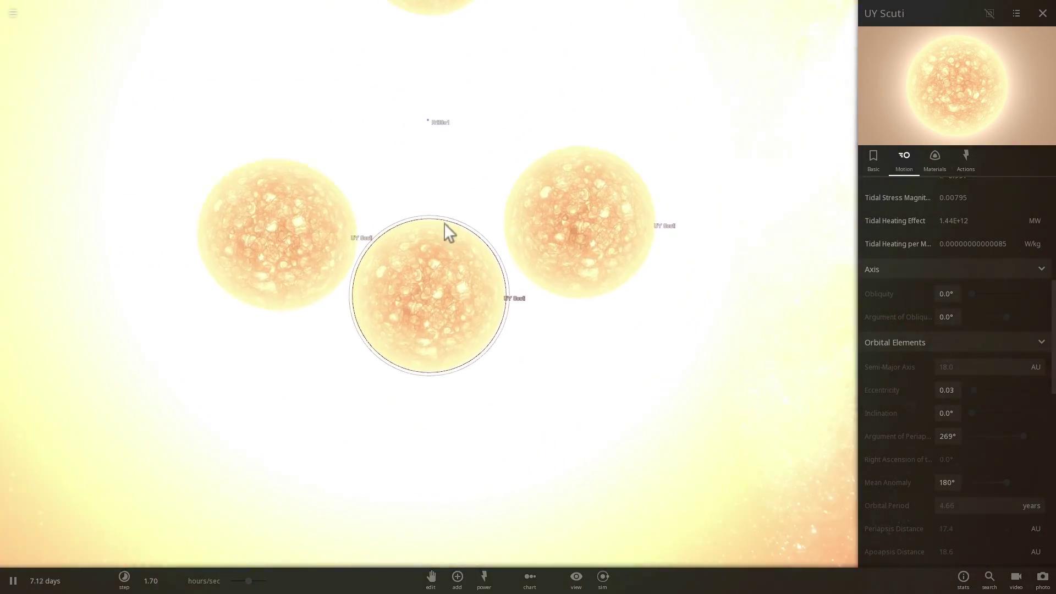
scroll(432, 156, "down", 4)
scroll(440, 242, "up", 3)
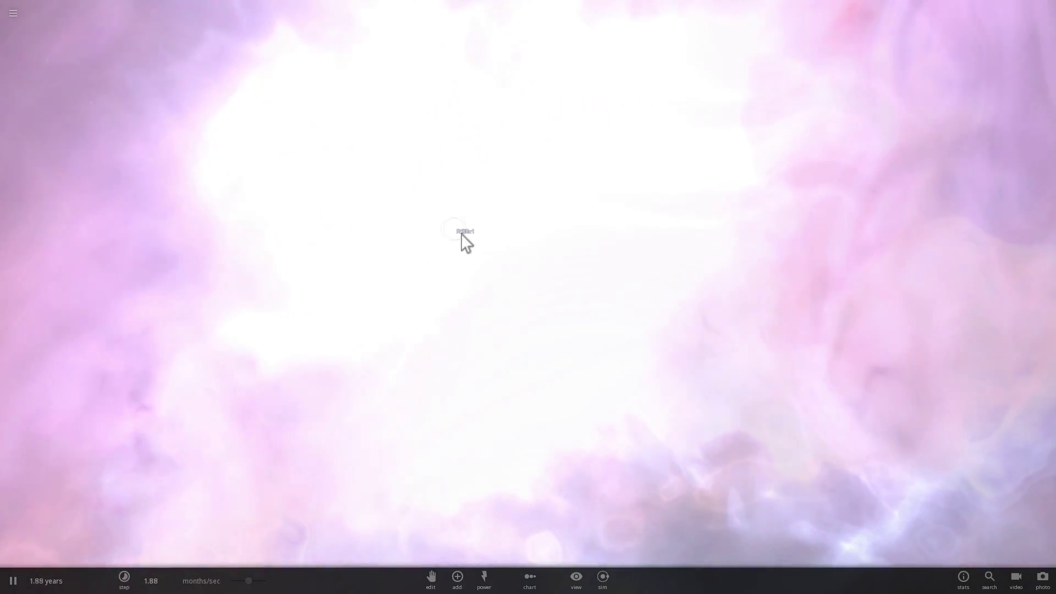
Step: Select R136a1 in the gas cloud and choose the Explode power
left_click(457, 231)
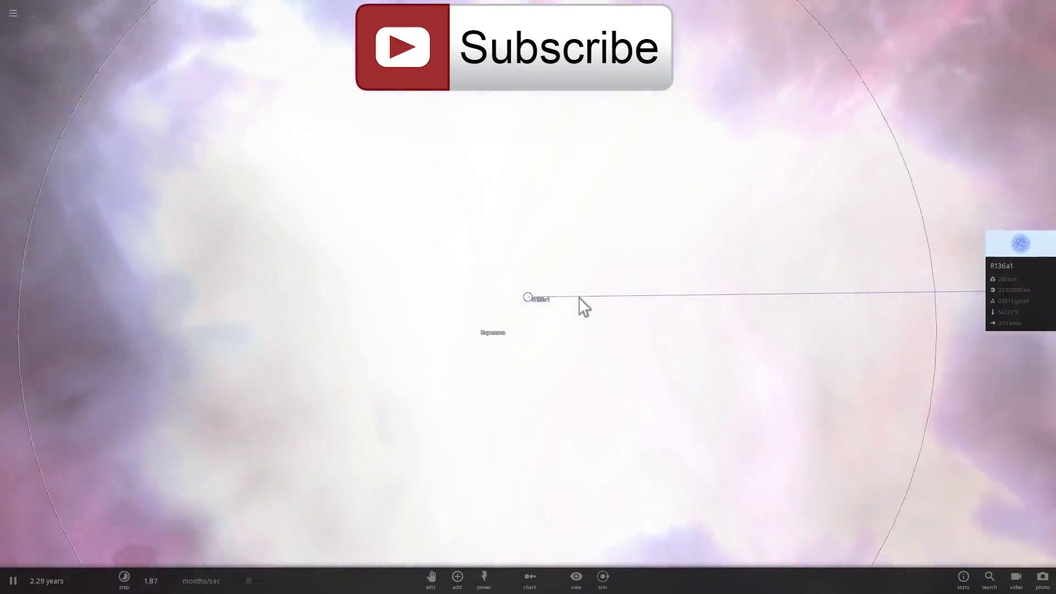
scroll(547, 302, "up", 15)
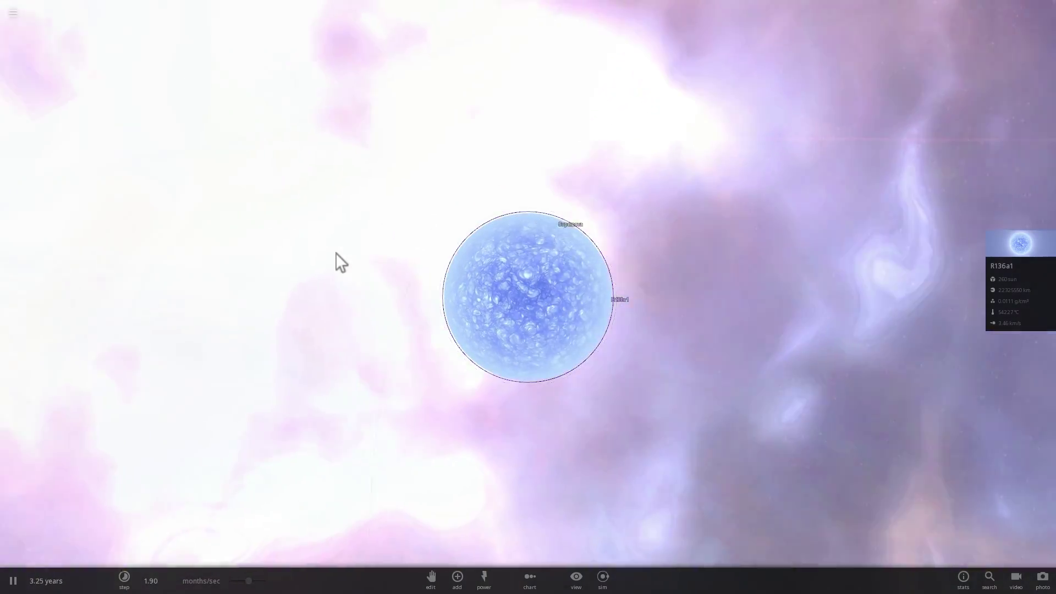
scroll(488, 297, "down", 3)
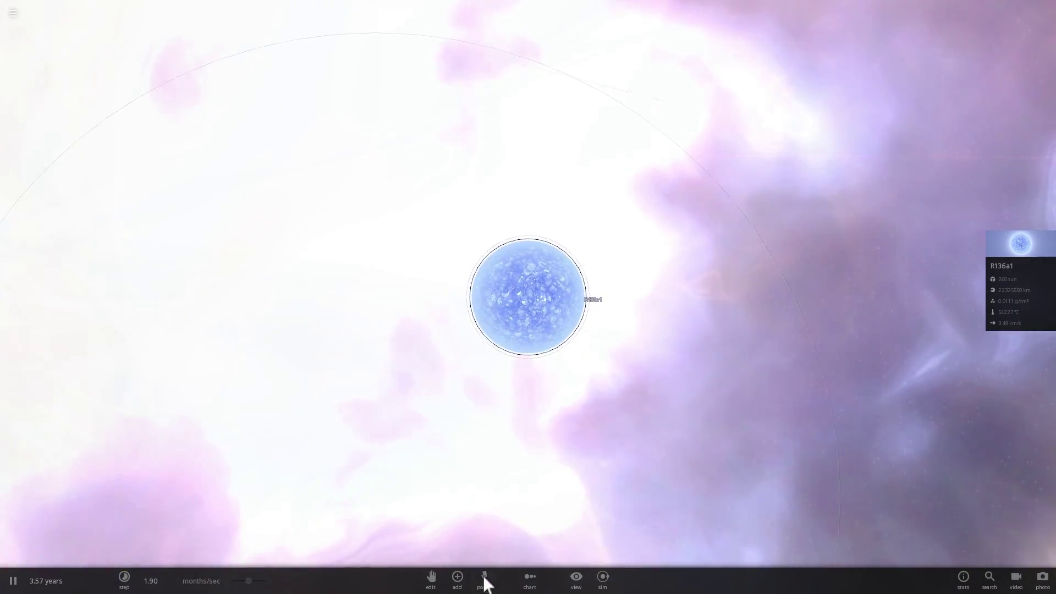
left_click(483, 578)
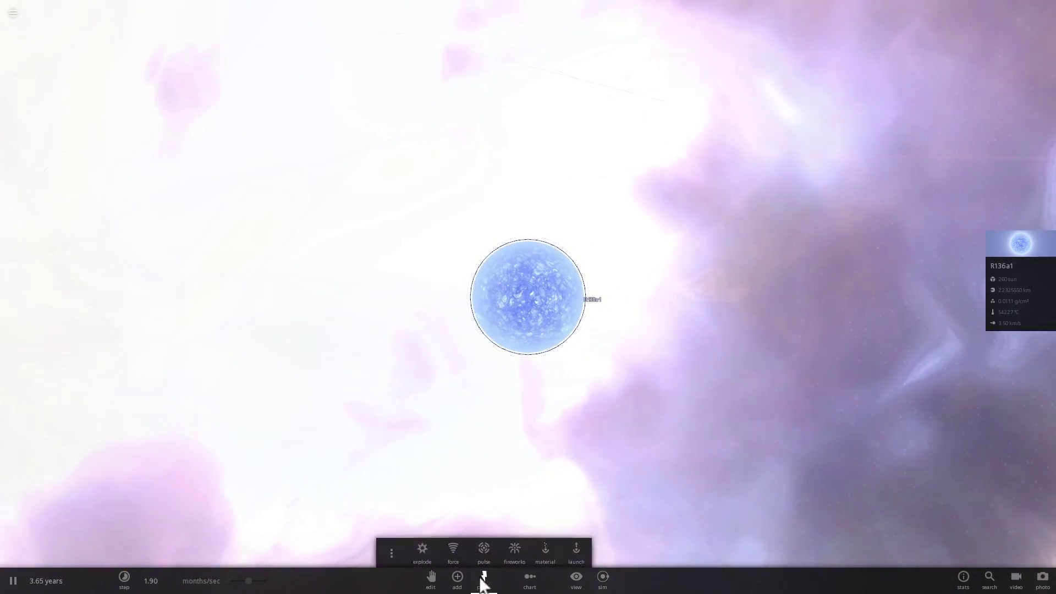
left_click(430, 554)
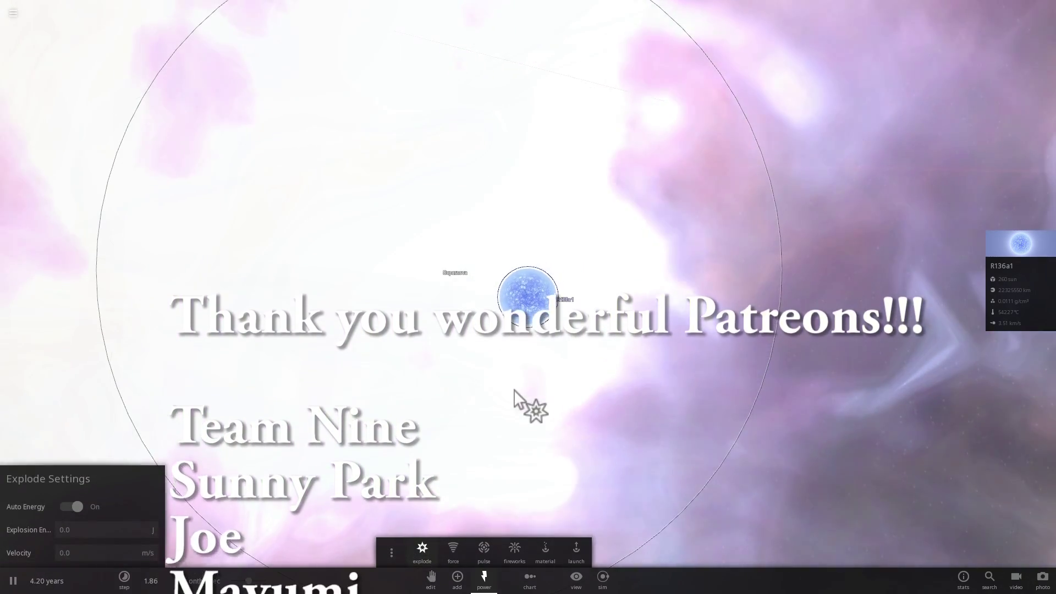